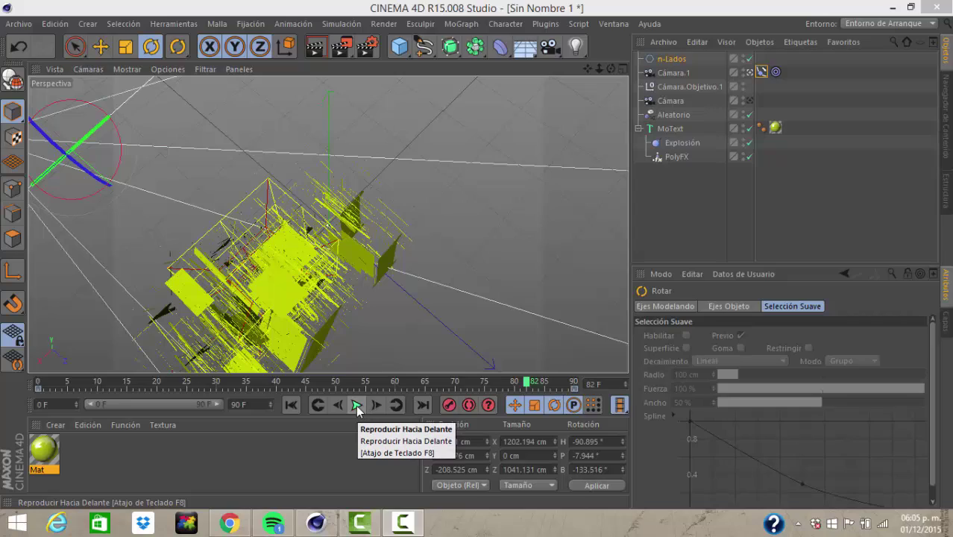
Play back the finished exploding text animation, then stop it
{"action": "left_click", "coordinate": [356, 405]}
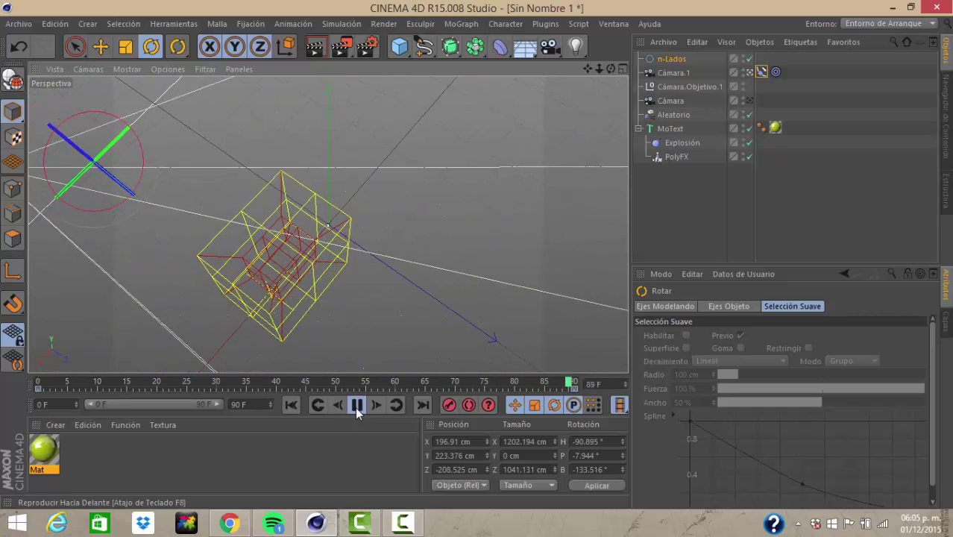
{"action": "left_click", "coordinate": [356, 405]}
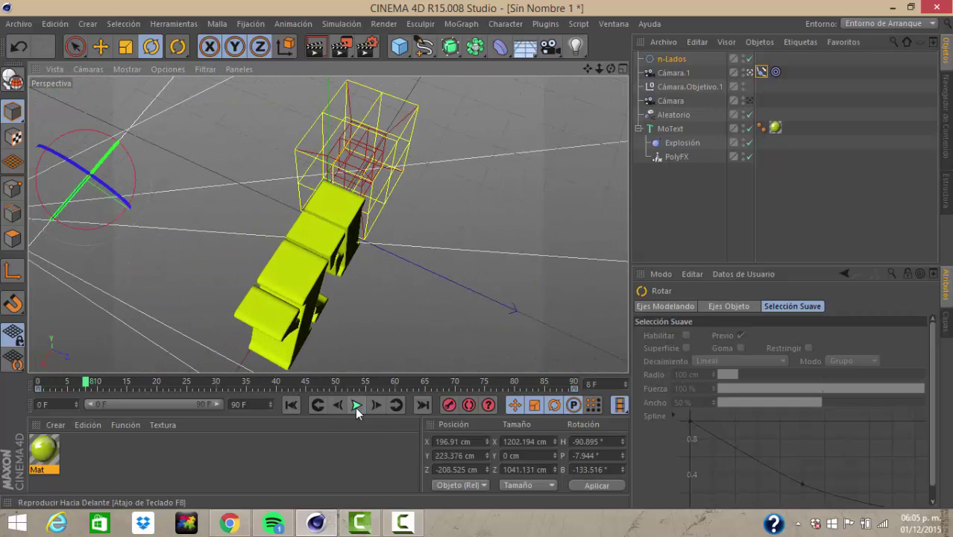
Create a new empty project and add a MoText object to it
{"action": "left_click", "coordinate": [18, 24]}
{"action": "left_click", "coordinate": [30, 39]}
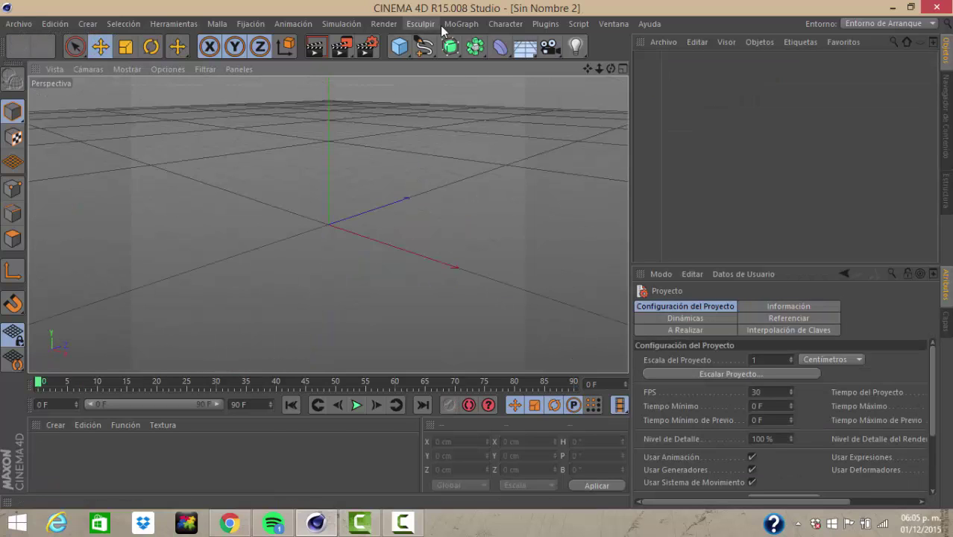
{"action": "left_click", "coordinate": [458, 24]}
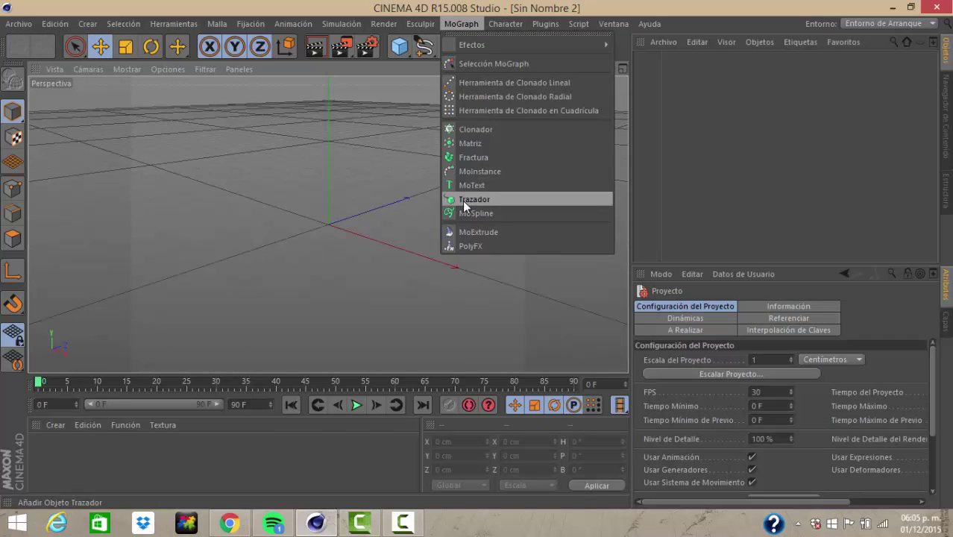
{"action": "left_click", "coordinate": [458, 24]}
{"action": "left_click", "coordinate": [458, 24]}
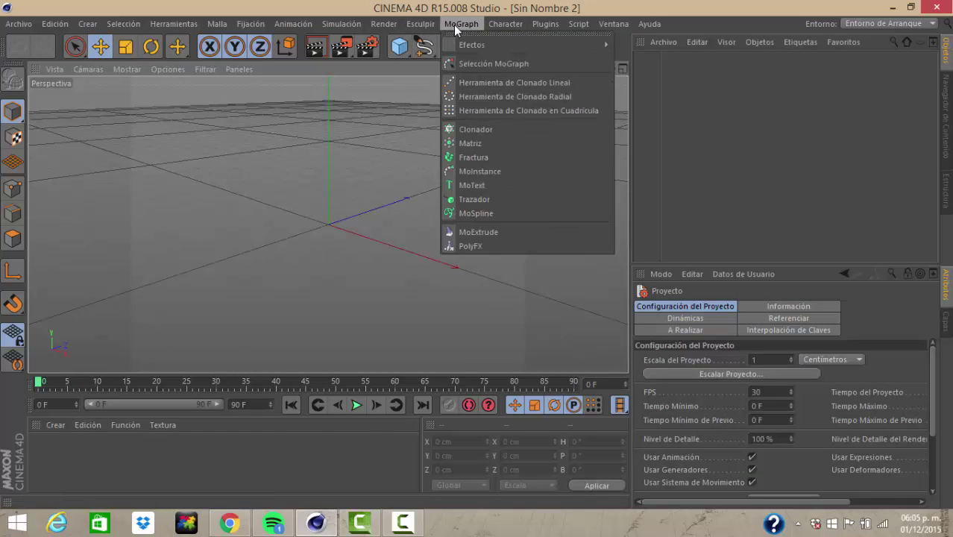
{"action": "left_click", "coordinate": [467, 186]}
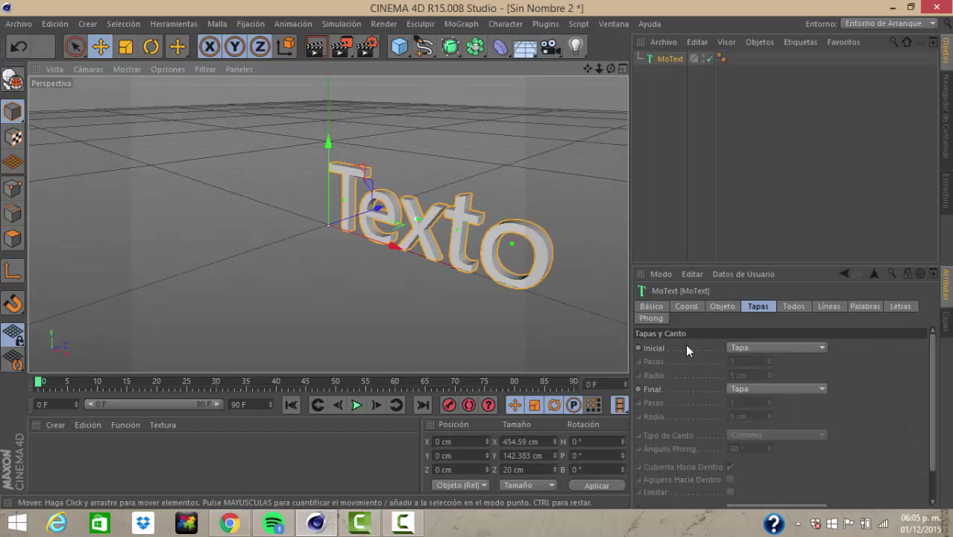
Replace the MoText object's default text with FX
{"action": "left_click", "coordinate": [721, 305]}
{"action": "left_click_drag", "start_coordinate": [703, 381], "coordinate": [649, 393]}
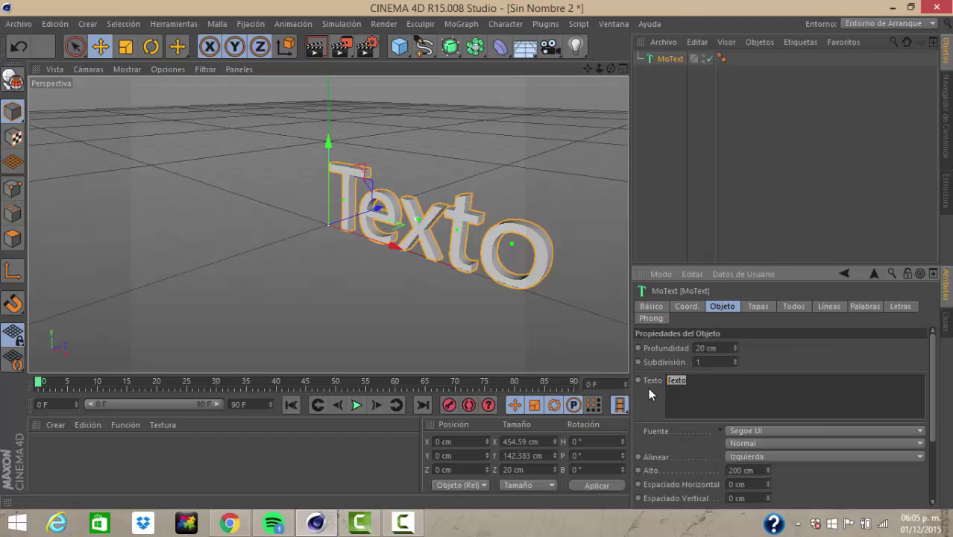
{"action": "type", "text": "FX"}
{"action": "left_click", "coordinate": [760, 436]}
{"action": "left_click", "coordinate": [759, 427]}
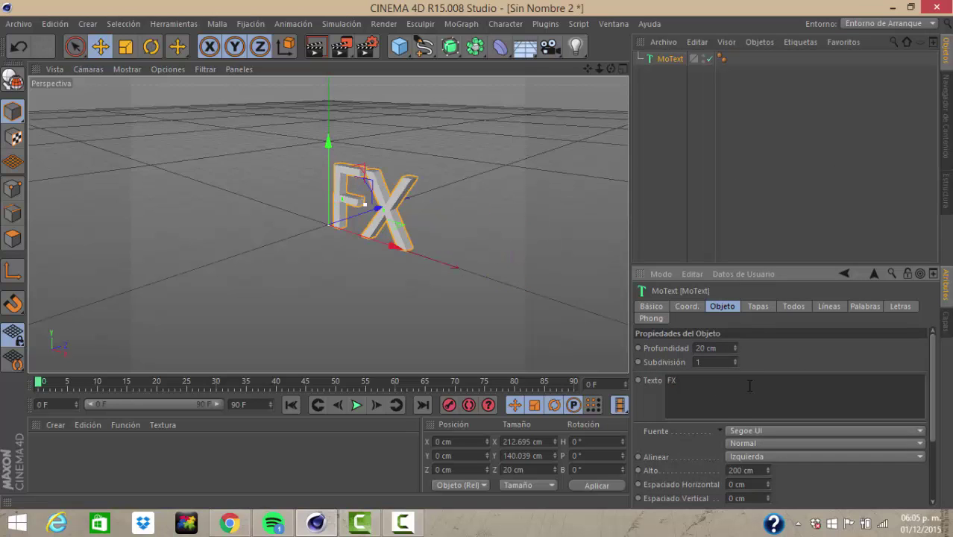
Set the FX text's font to Sitka Small Bold and its depth (Profundidad) to 90 cm
{"action": "left_click", "coordinate": [755, 431]}
{"action": "scroll", "coordinate": [754, 372], "scroll_direction": "down", "scroll_amount": 6}
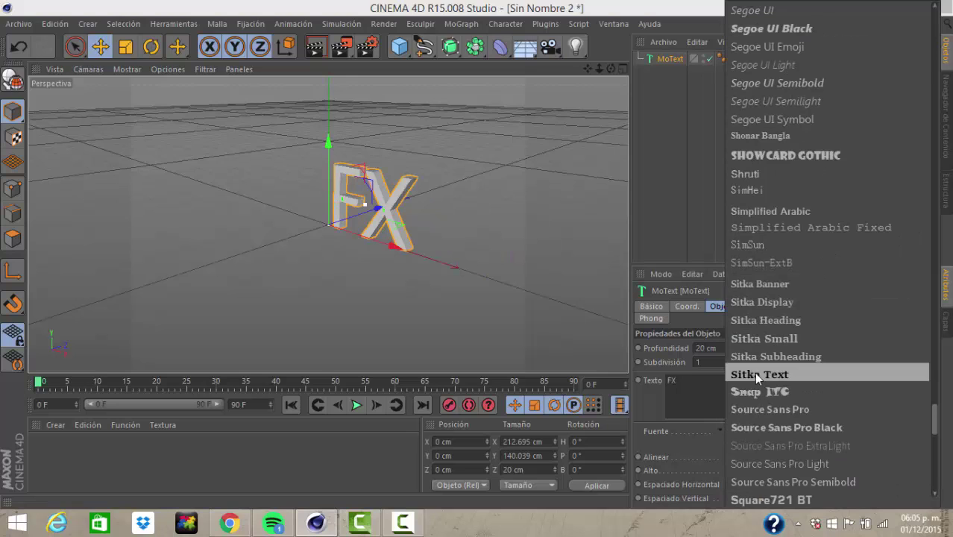
{"action": "left_click", "coordinate": [762, 340]}
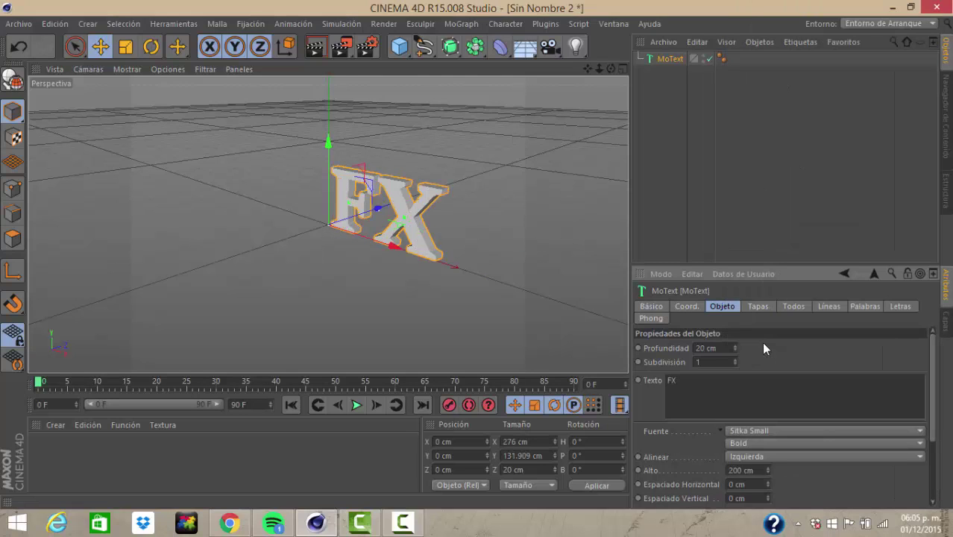
{"action": "mouse_move", "coordinate": [738, 352]}
{"action": "left_mouse_down"}
{"action": "mouse_move", "coordinate": [736, 328]}
{"action": "mouse_move", "coordinate": [739, 352]}
{"action": "left_mouse_up"}
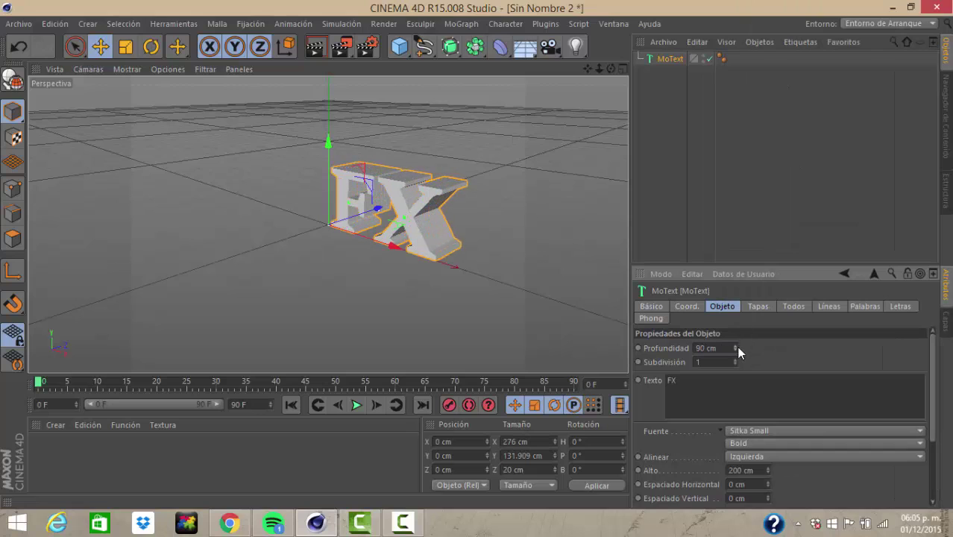
Set both the Inicial and Final caps of the FX text to Tapa con Canto
{"action": "left_click", "coordinate": [764, 307]}
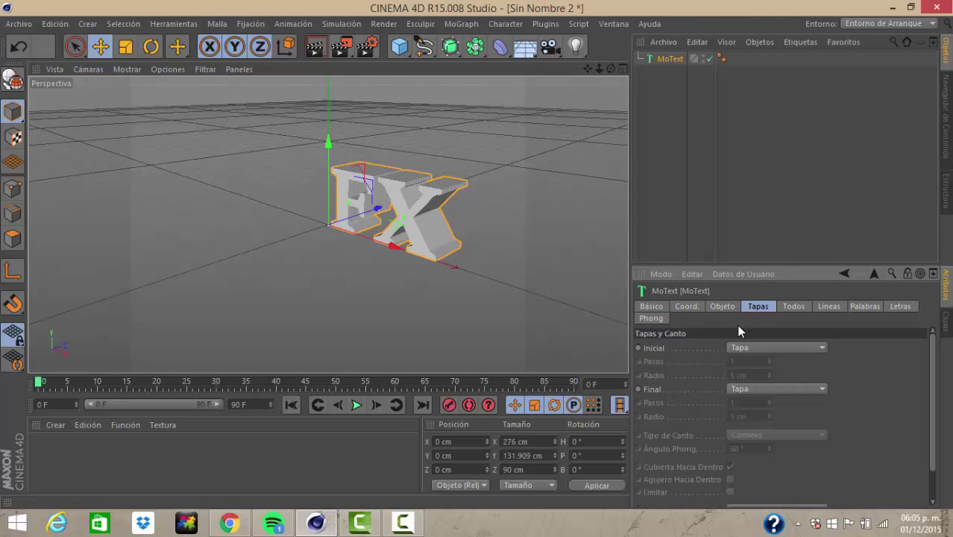
{"action": "left_click", "coordinate": [802, 347]}
{"action": "left_click", "coordinate": [798, 404]}
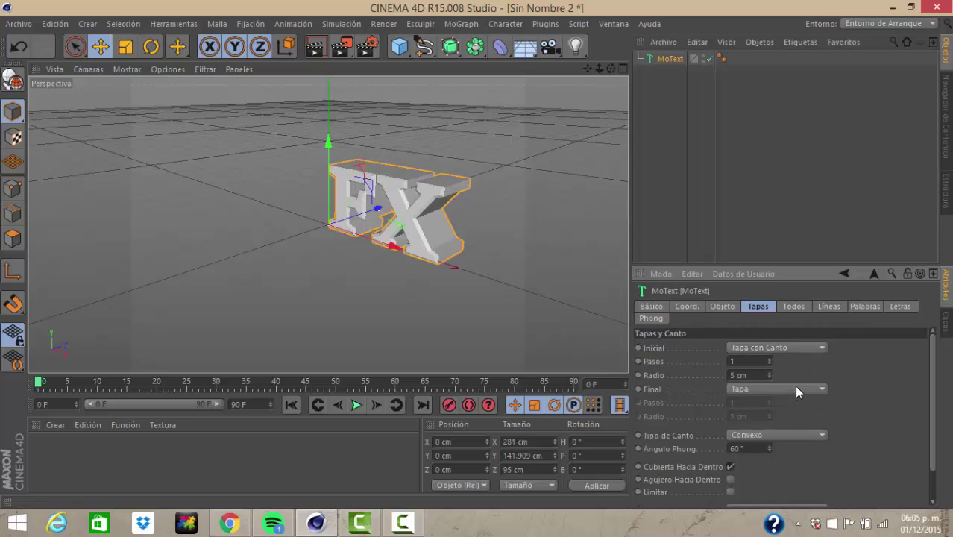
{"action": "left_click", "coordinate": [794, 387]}
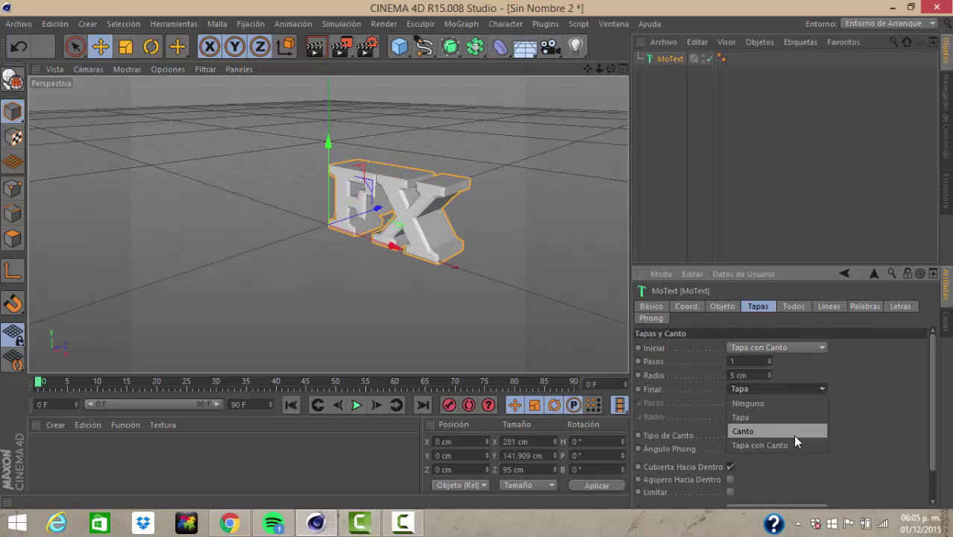
Set the fillets of both text caps to 4 steps (Pasos) and a 2 cm radius (Radio)
{"action": "left_click", "coordinate": [770, 359]}
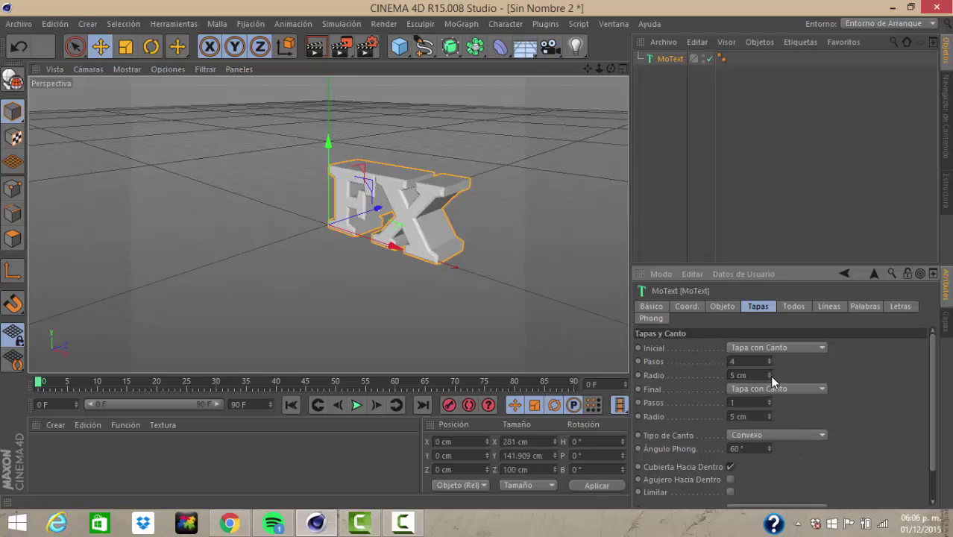
{"action": "left_click", "coordinate": [770, 377]}
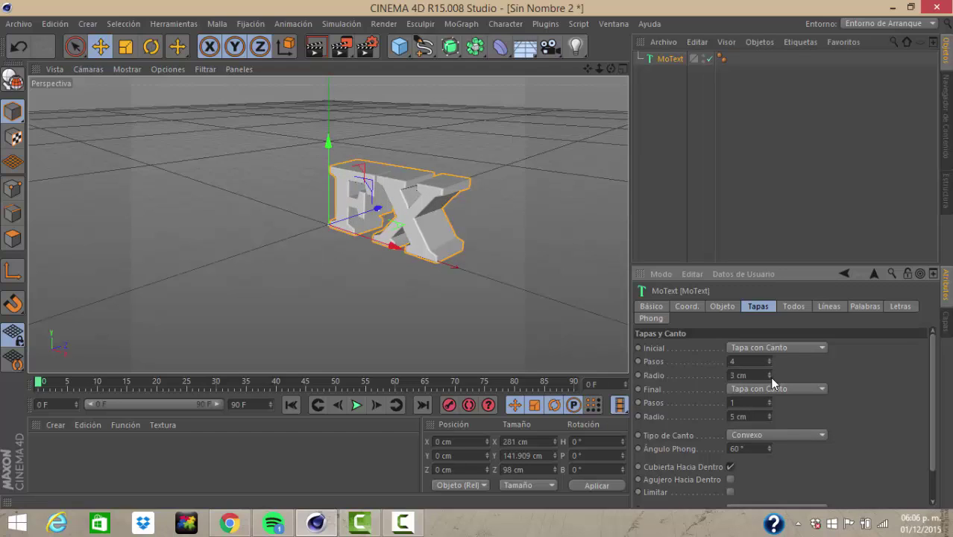
{"action": "left_click", "coordinate": [769, 377]}
{"action": "left_click", "coordinate": [769, 400]}
{"action": "left_click", "coordinate": [769, 419]}
{"action": "left_click", "coordinate": [770, 419]}
{"action": "left_click", "coordinate": [770, 418]}
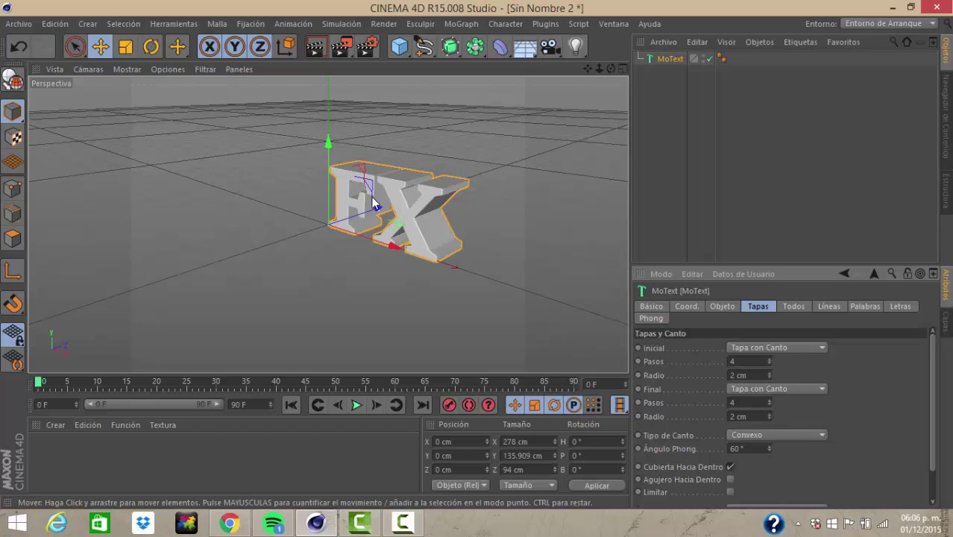
Create a new material with the Especular channel disabled and the Reflexión channel enabled at 50% brightness
{"action": "left_click_drag", "start_coordinate": [374, 205], "coordinate": [340, 173], "text": "alt"}
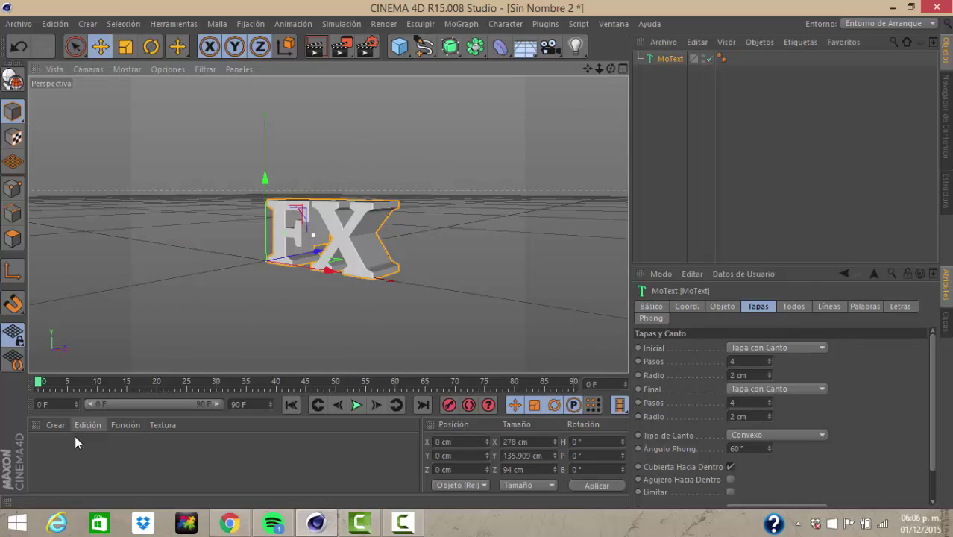
{"action": "double_click", "coordinate": [86, 457]}
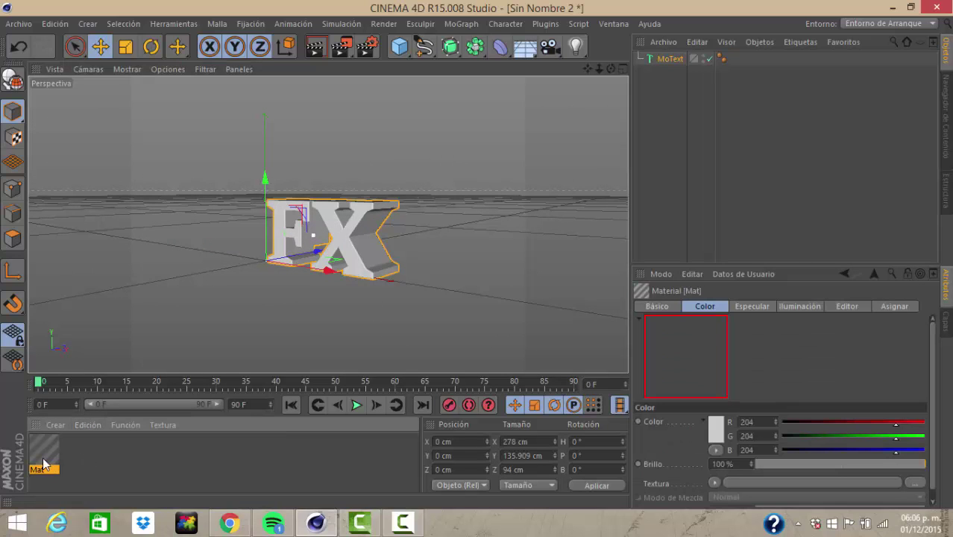
{"action": "double_click", "coordinate": [43, 459]}
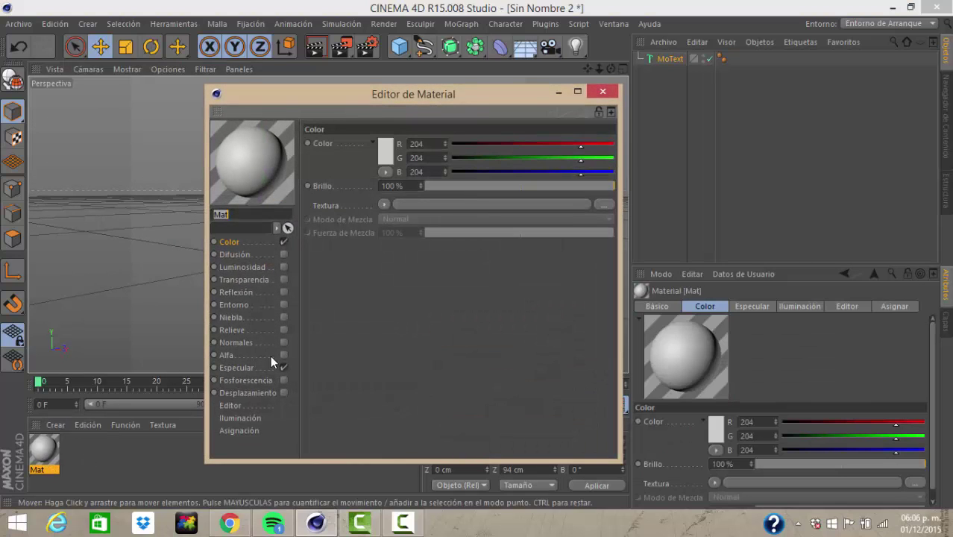
{"action": "left_click", "coordinate": [284, 368]}
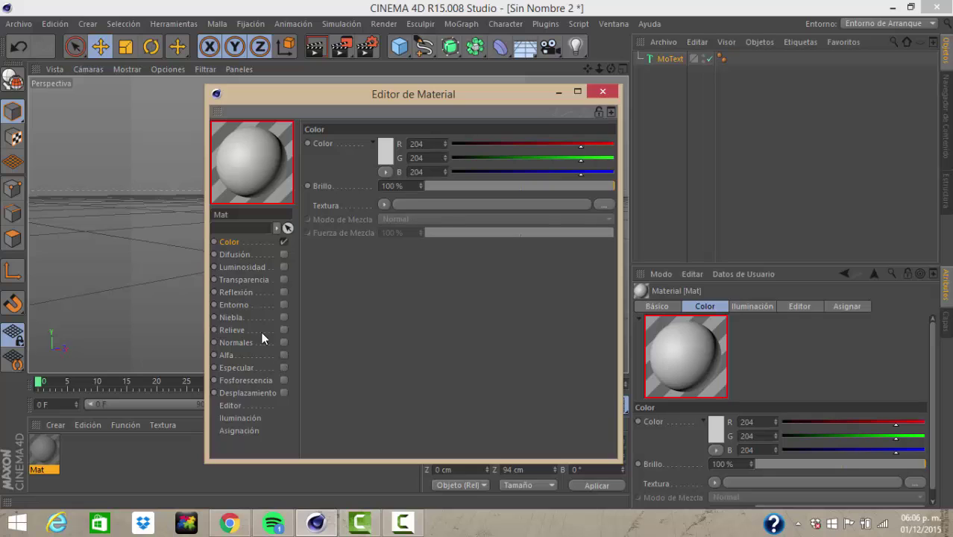
{"action": "left_click", "coordinate": [283, 292]}
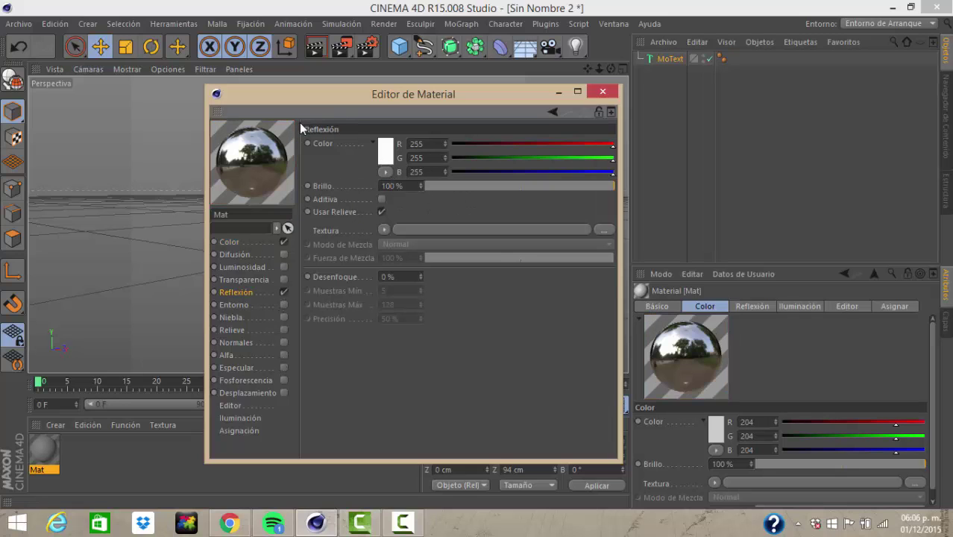
{"action": "key", "text": "Return"}
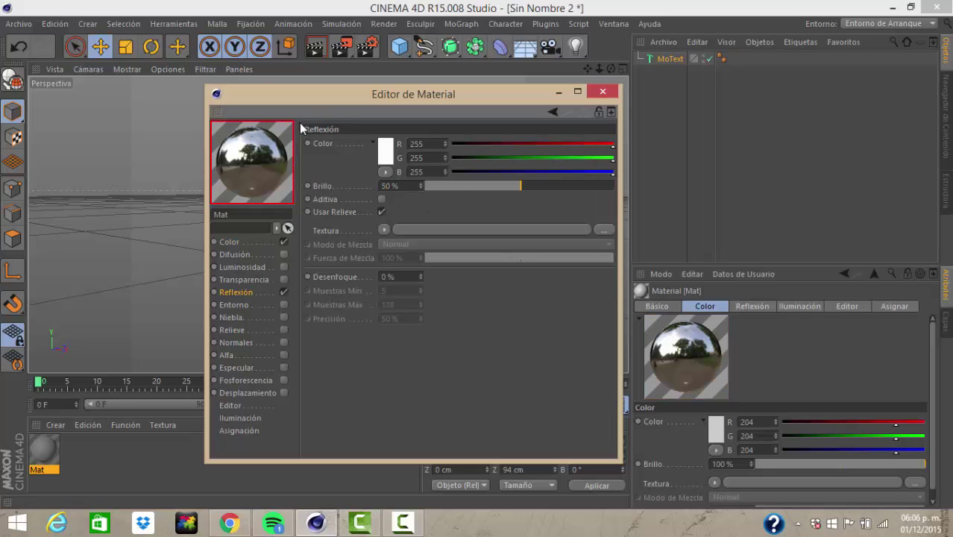
Set the material's color to yellow, RGB 250, 255, 0, and close the material editor
{"action": "left_click", "coordinate": [243, 240]}
{"action": "left_click", "coordinate": [384, 152]}
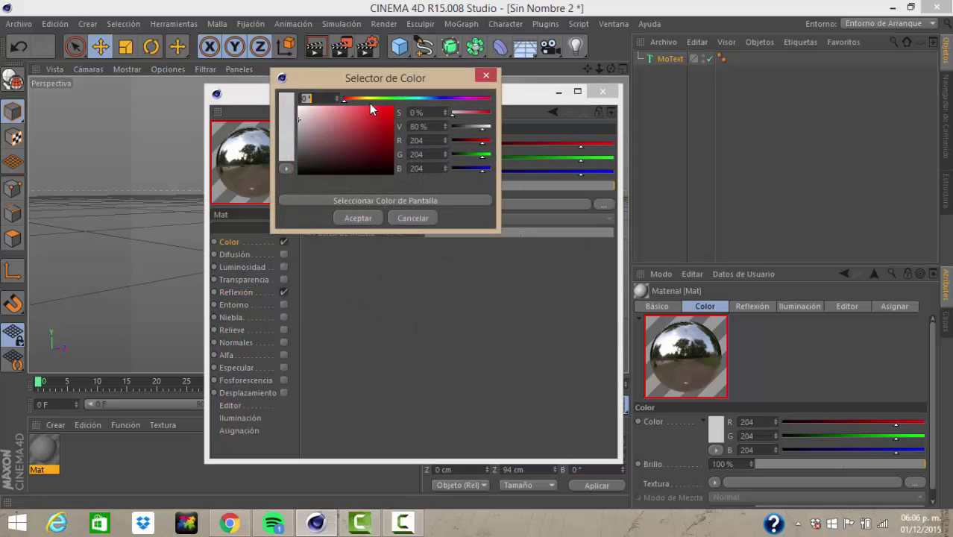
{"action": "left_click", "coordinate": [369, 99]}
{"action": "left_click_drag", "start_coordinate": [392, 118], "coordinate": [401, 110]}
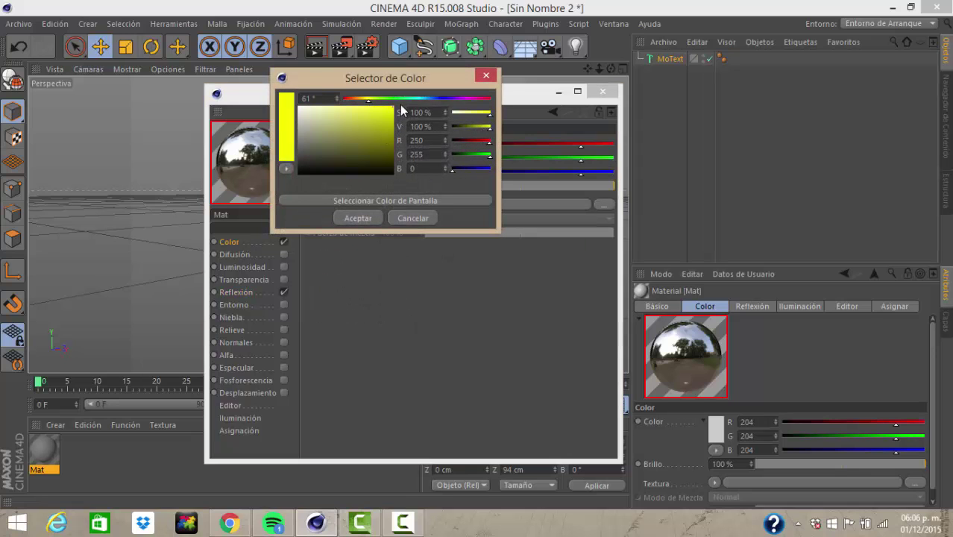
{"action": "left_click", "coordinate": [358, 218]}
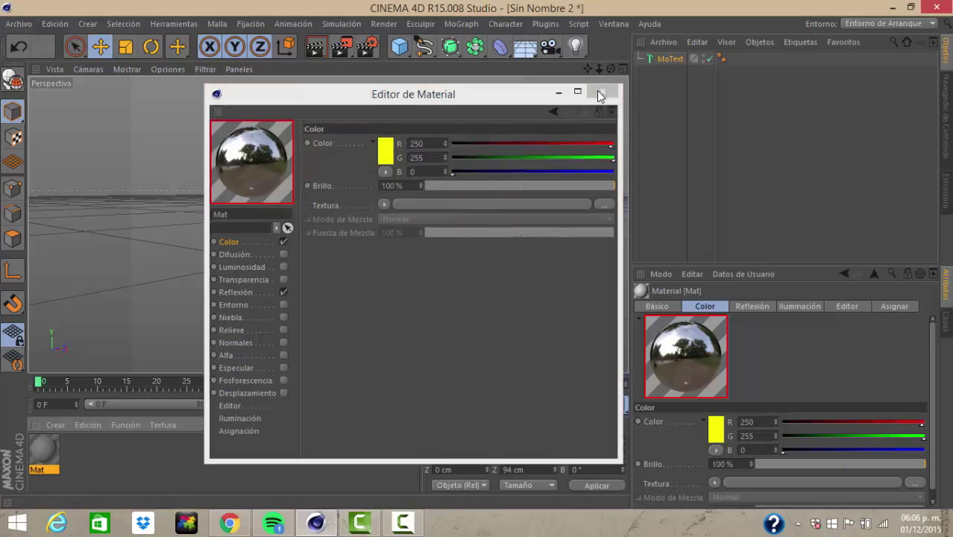
{"action": "left_click", "coordinate": [603, 91]}
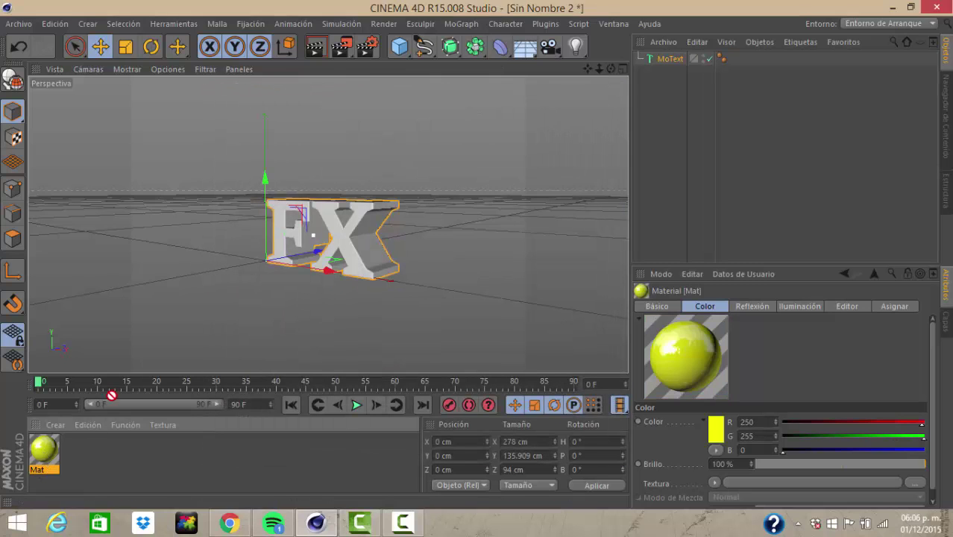
Apply the yellow reflective material to the FX text
{"action": "left_click_drag", "start_coordinate": [111, 395], "coordinate": [287, 253]}
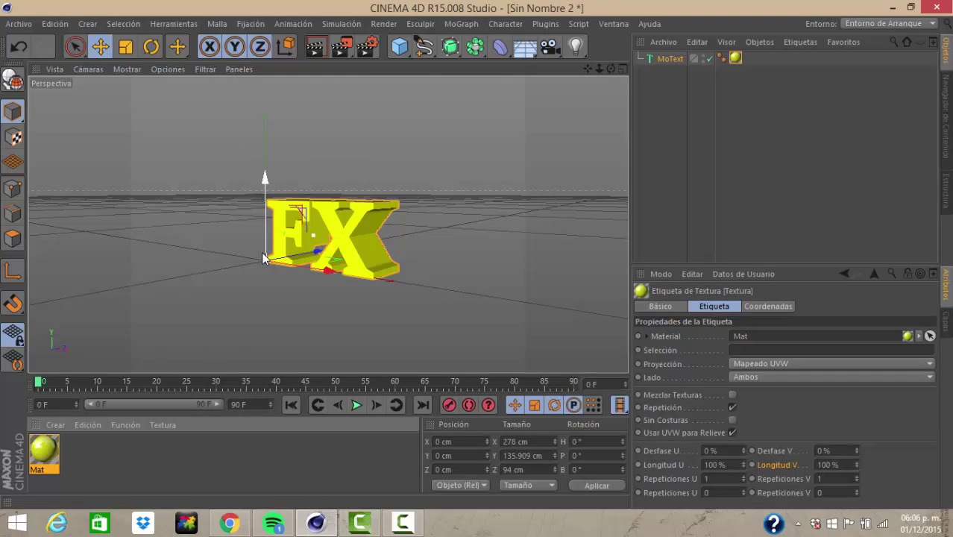
{"action": "scroll", "coordinate": [263, 258], "scroll_direction": "up", "scroll_amount": 2}
{"action": "scroll", "coordinate": [241, 251], "scroll_direction": "up", "scroll_amount": 2}
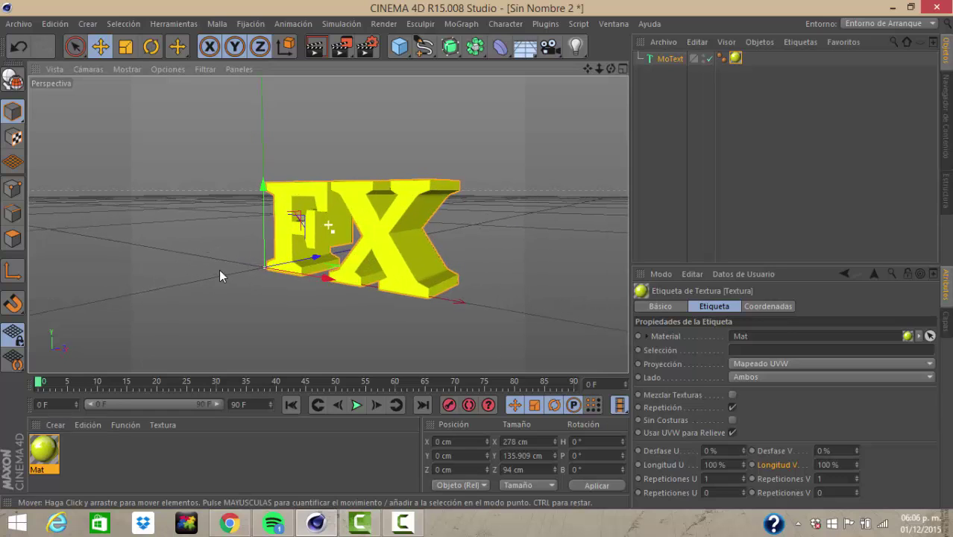
{"action": "middle_click_drag", "start_coordinate": [220, 271], "coordinate": [197, 268], "text": "alt"}
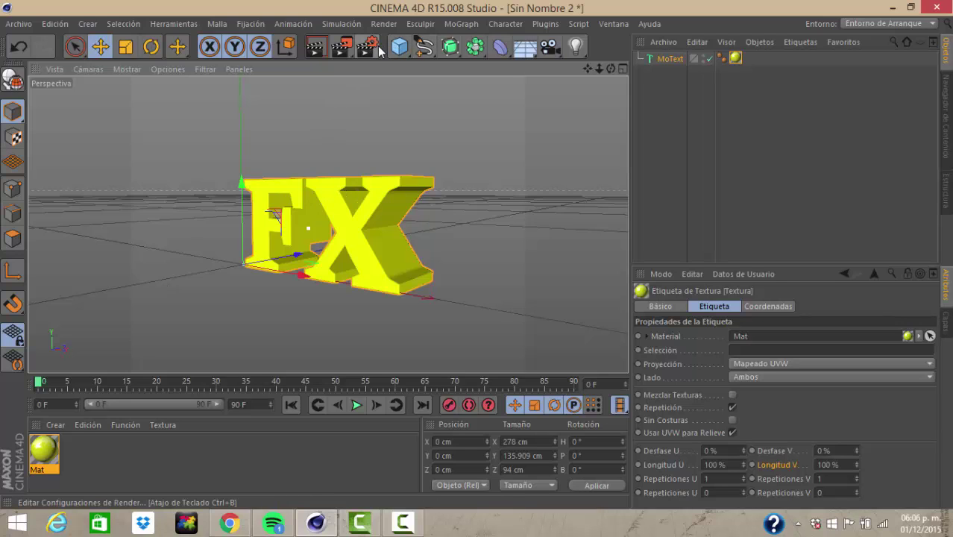
Add a PolyFX object and make it a child of the MoText object
{"action": "left_click", "coordinate": [463, 25]}
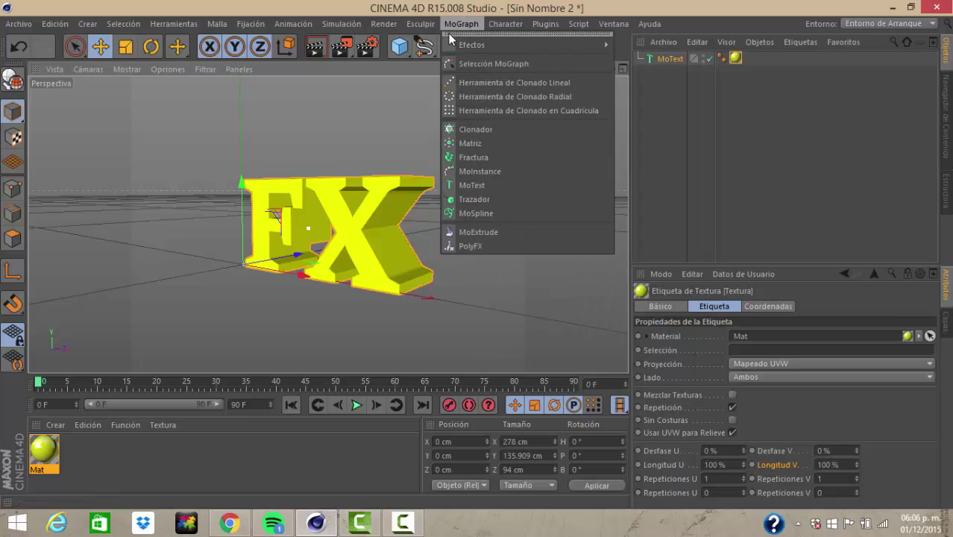
{"action": "left_click", "coordinate": [477, 247]}
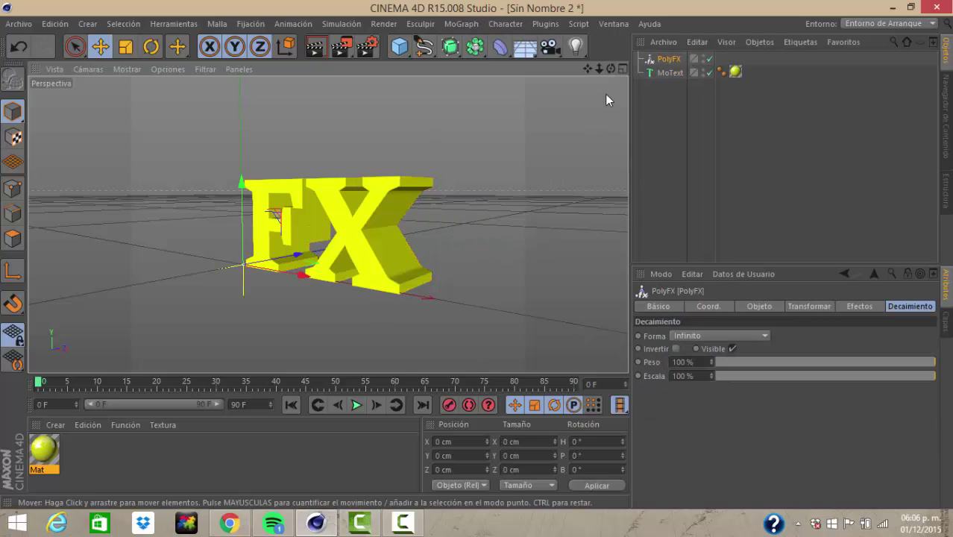
{"action": "left_click_drag", "start_coordinate": [668, 65], "coordinate": [668, 75]}
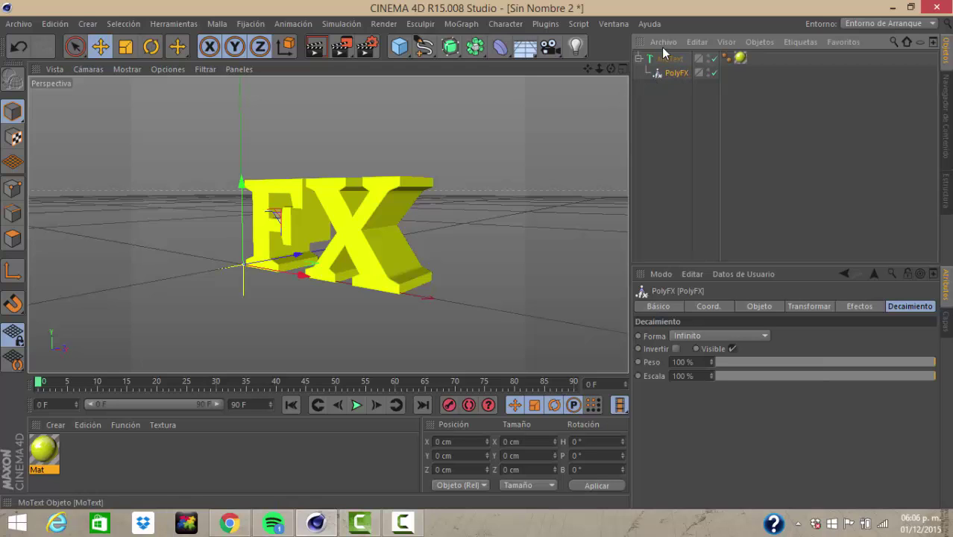
Add an Aleatorio effector to the PolyFX object and check its entry in the object's effects list
{"action": "left_click", "coordinate": [461, 24]}
{"action": "mouse_move", "coordinate": [479, 49]}
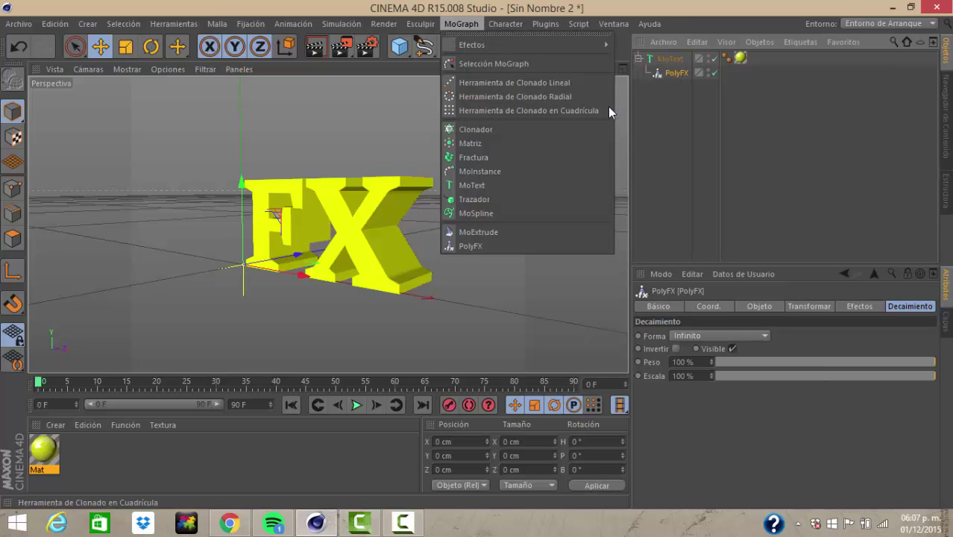
{"action": "mouse_move", "coordinate": [571, 46]}
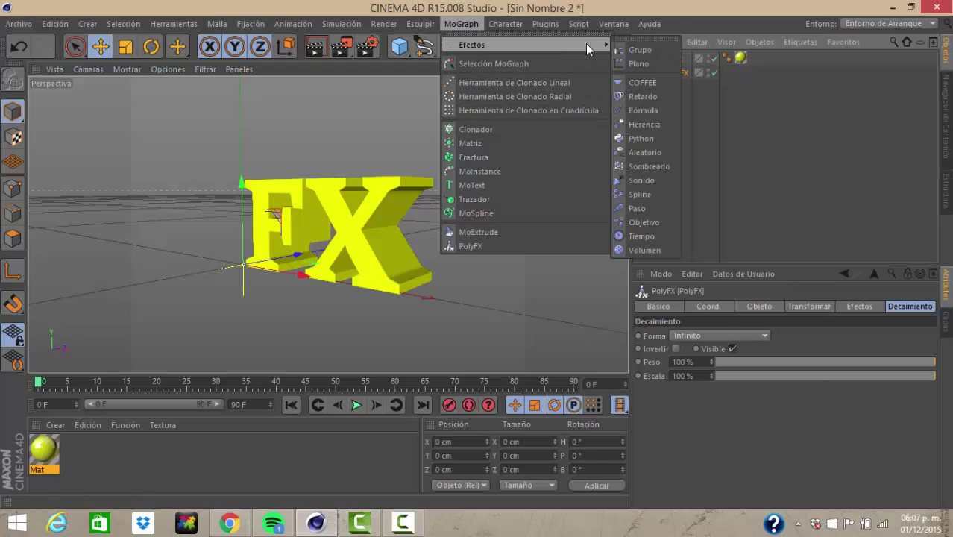
{"action": "left_click", "coordinate": [640, 153]}
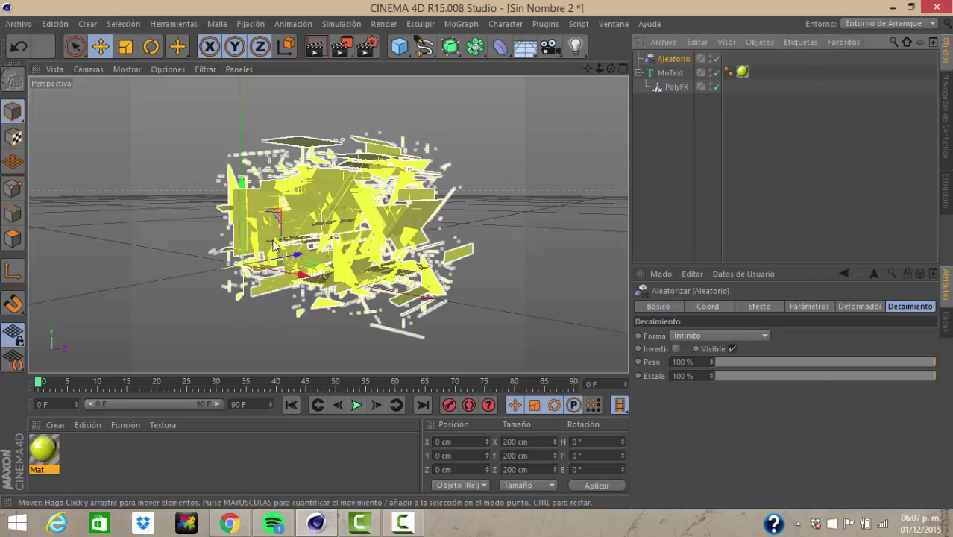
{"action": "left_click", "coordinate": [669, 88]}
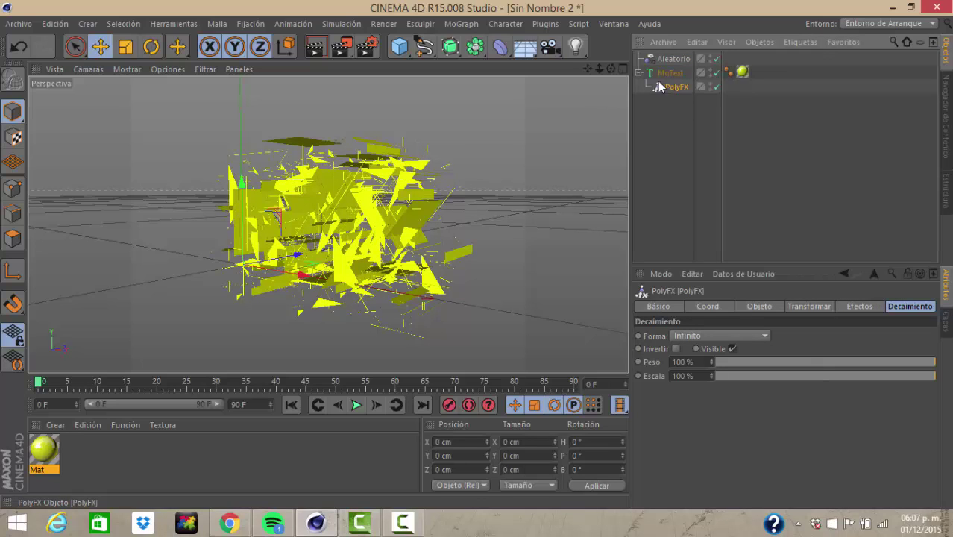
{"action": "left_click", "coordinate": [865, 306]}
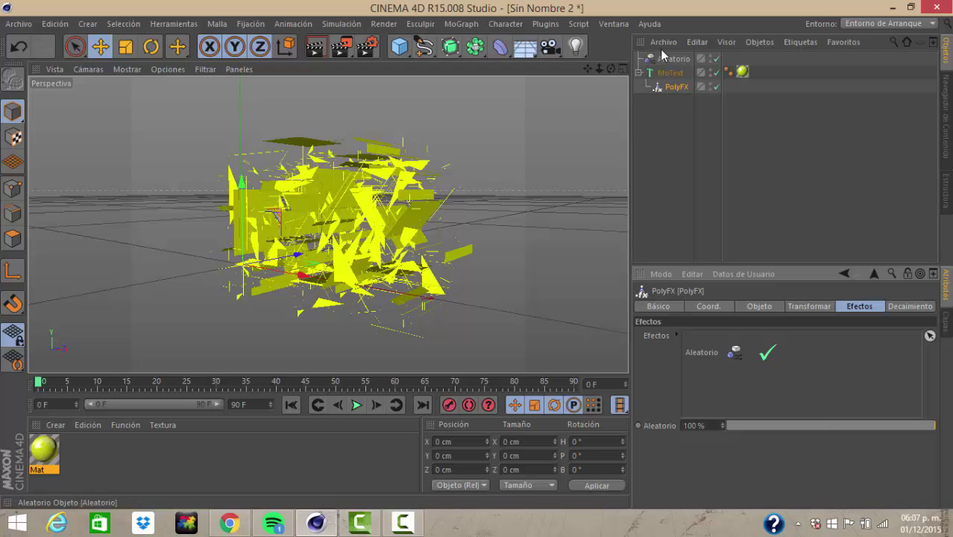
{"action": "mouse_move", "coordinate": [667, 63]}
{"action": "left_mouse_down"}
{"action": "mouse_move", "coordinate": [739, 378]}
{"action": "mouse_move", "coordinate": [695, 133]}
{"action": "mouse_move", "coordinate": [660, 52]}
{"action": "mouse_move", "coordinate": [660, 63]}
{"action": "left_mouse_up"}
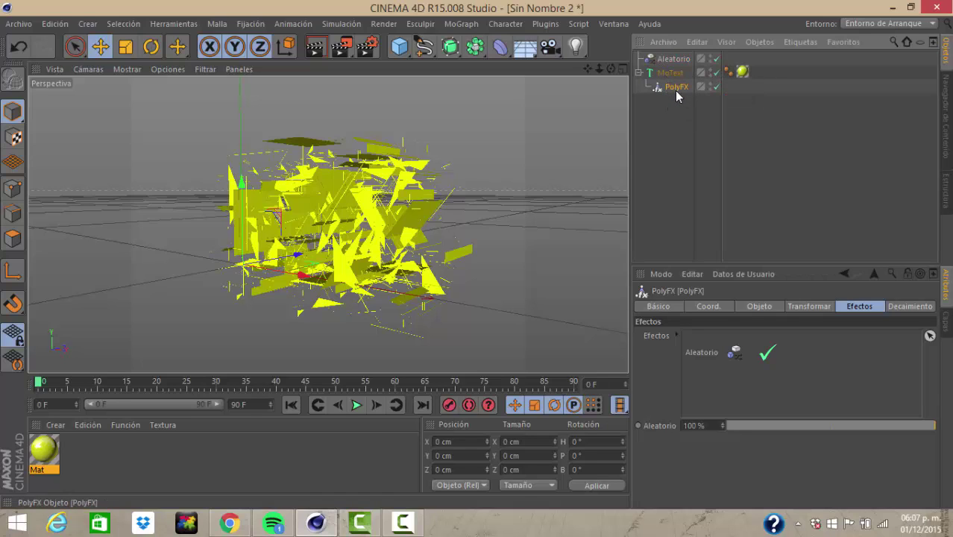
Set the PolyFX falloff shape to Esfera
{"action": "left_click", "coordinate": [897, 306]}
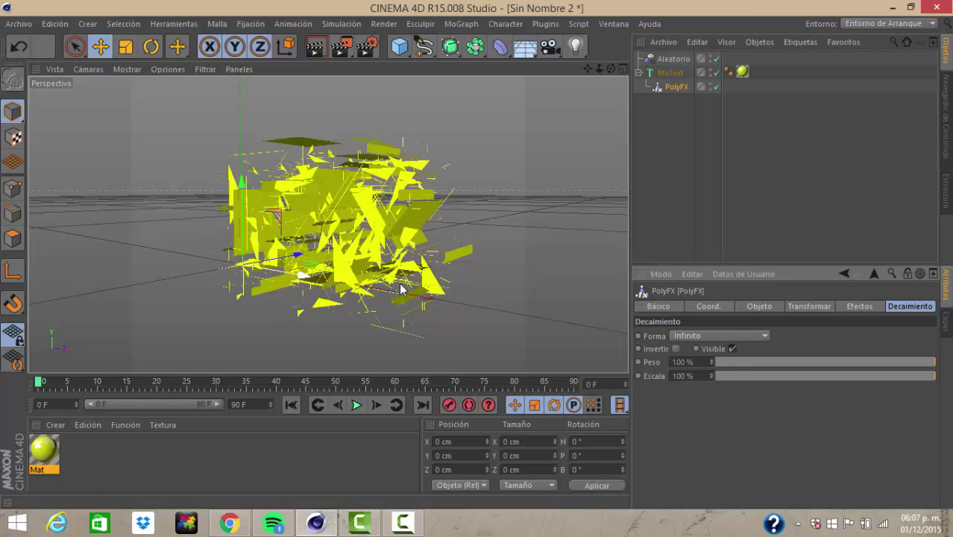
{"action": "left_click", "coordinate": [686, 334]}
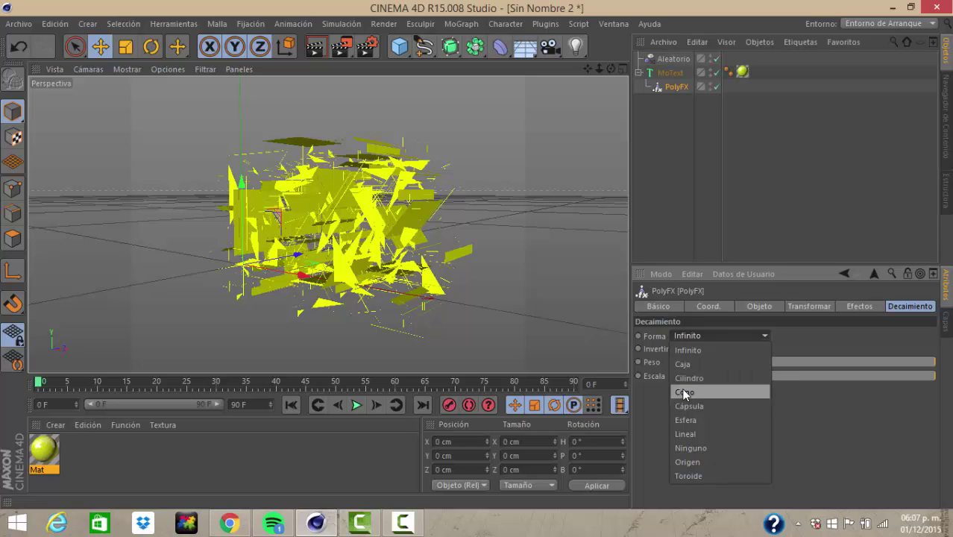
{"action": "left_click", "coordinate": [685, 420]}
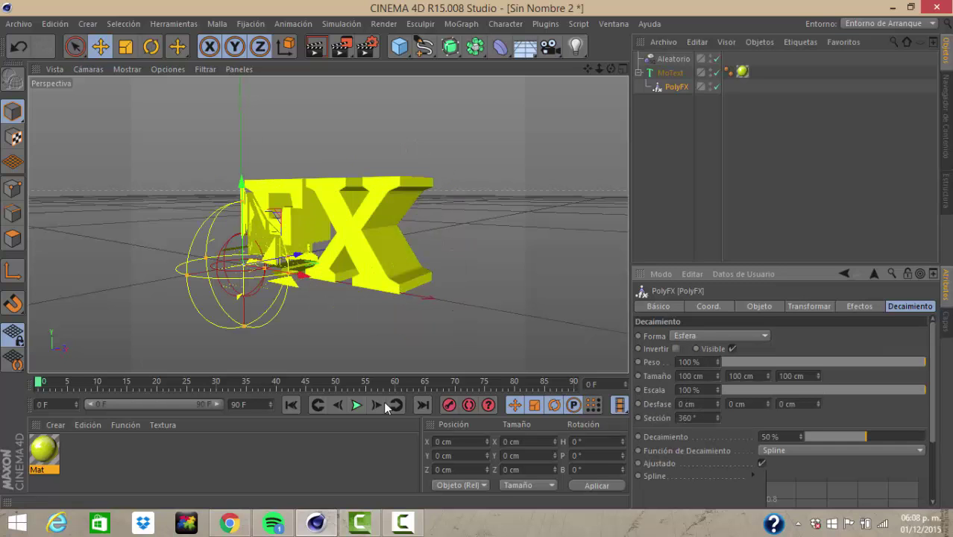
Resize the PolyFX falloff sphere to about 120 × 74 × 100 cm, raise it to about Y 70 cm, and set Decaimiento to about 35%
{"action": "left_click_drag", "start_coordinate": [308, 273], "coordinate": [419, 305]}
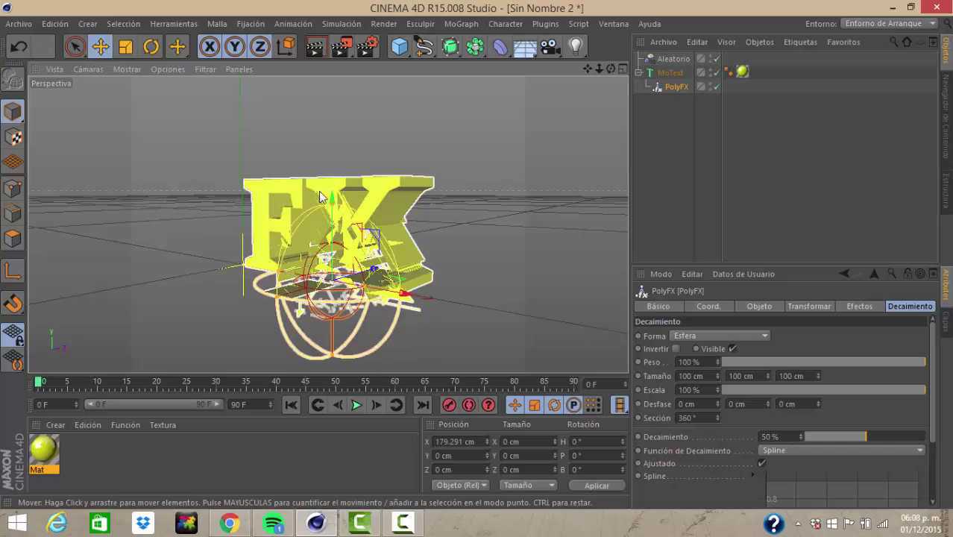
{"action": "left_click_drag", "start_coordinate": [321, 196], "coordinate": [335, 158]}
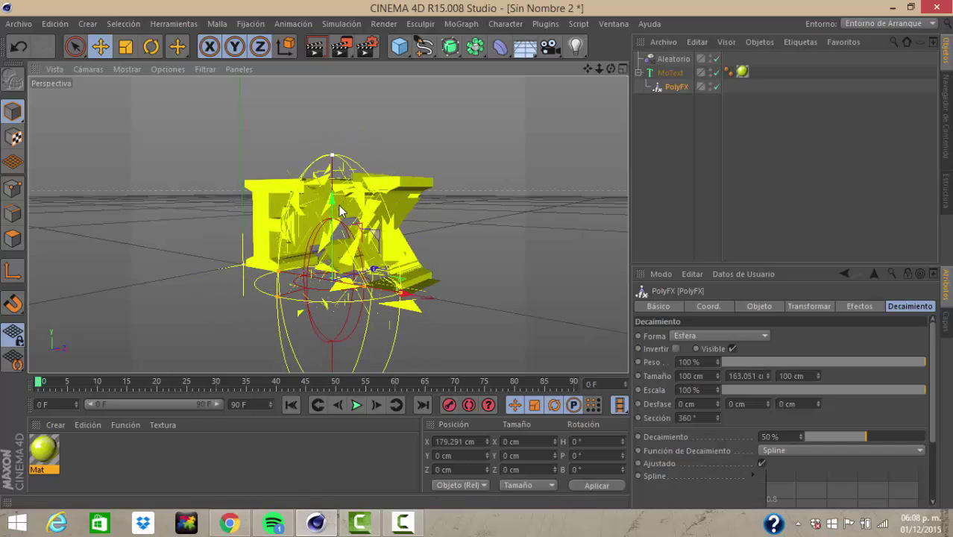
{"action": "left_click_drag", "start_coordinate": [339, 212], "coordinate": [331, 216]}
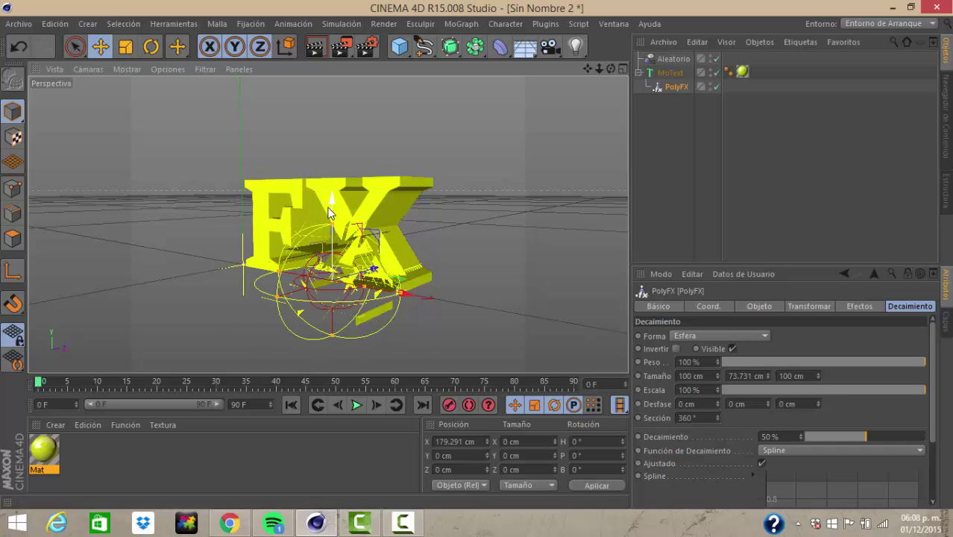
{"action": "left_click_drag", "start_coordinate": [332, 195], "coordinate": [340, 152]}
{"action": "left_click_drag", "start_coordinate": [387, 237], "coordinate": [529, 280]}
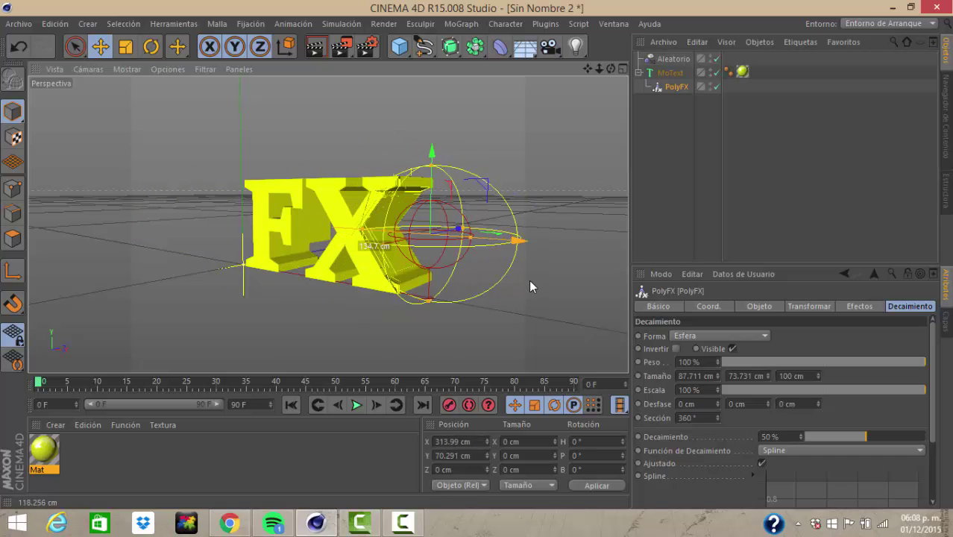
{"action": "mouse_move", "coordinate": [486, 246]}
{"action": "left_mouse_down"}
{"action": "mouse_move", "coordinate": [526, 242]}
{"action": "mouse_move", "coordinate": [496, 254]}
{"action": "left_mouse_up"}
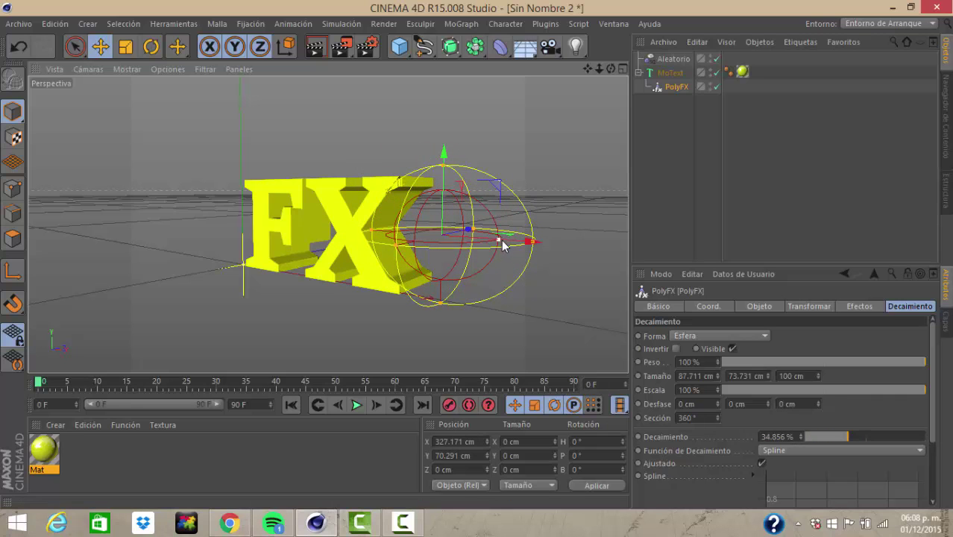
{"action": "left_click_drag", "start_coordinate": [532, 243], "coordinate": [385, 258]}
Keyframe PolyFX moving from about X -151 cm at frame 0 to about X 425 cm at frame 90, and preview the animation
{"action": "left_click_drag", "start_coordinate": [339, 261], "coordinate": [240, 271]}
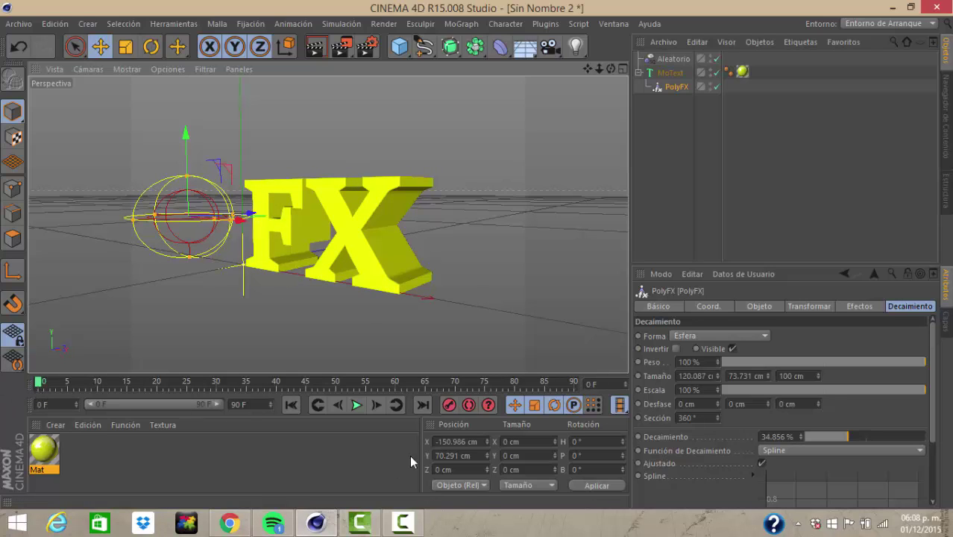
{"action": "left_click", "coordinate": [571, 383]}
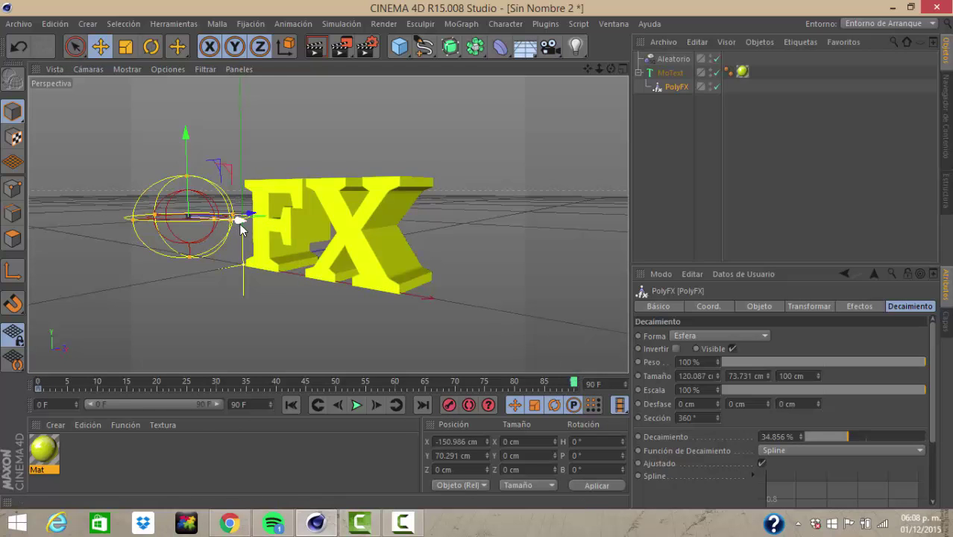
{"action": "left_click_drag", "start_coordinate": [240, 219], "coordinate": [485, 254]}
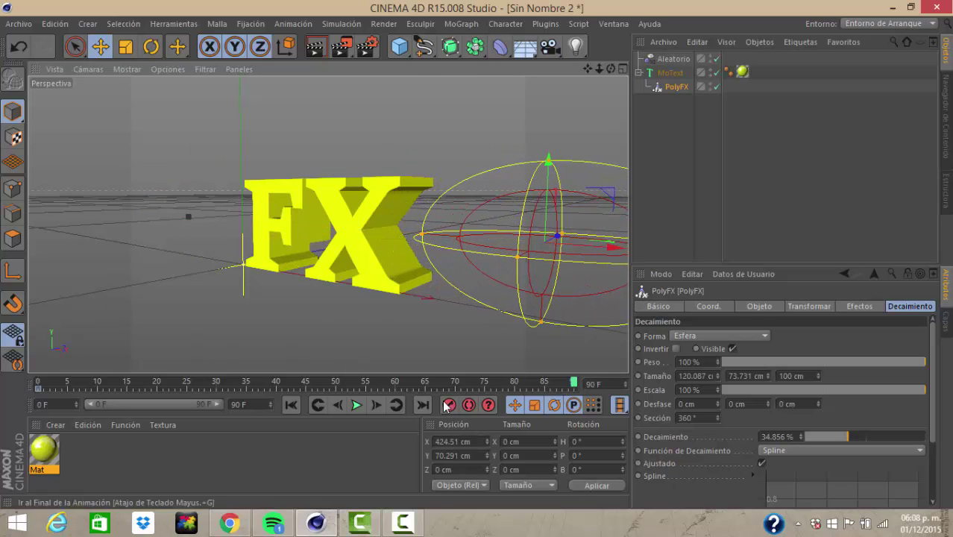
{"action": "left_click", "coordinate": [355, 405]}
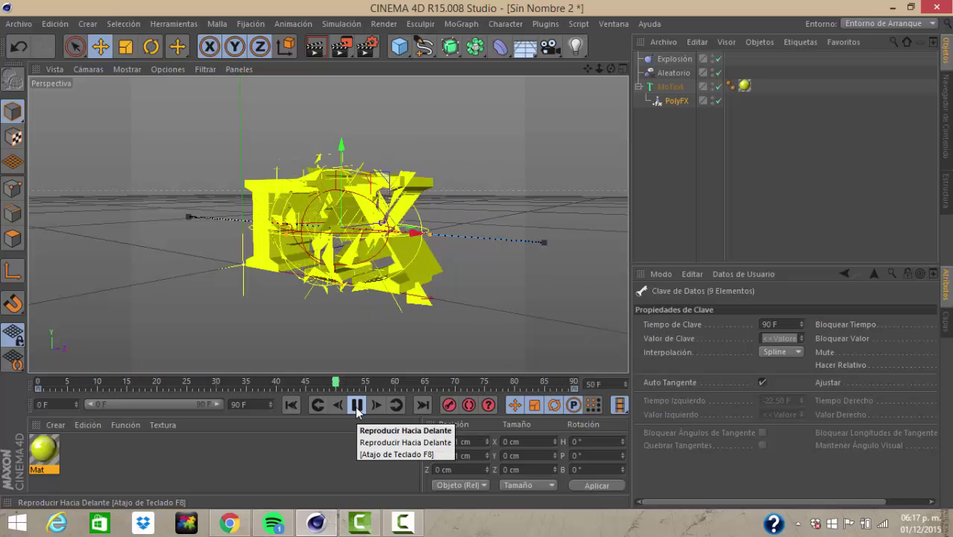
{"action": "left_click", "coordinate": [356, 407]}
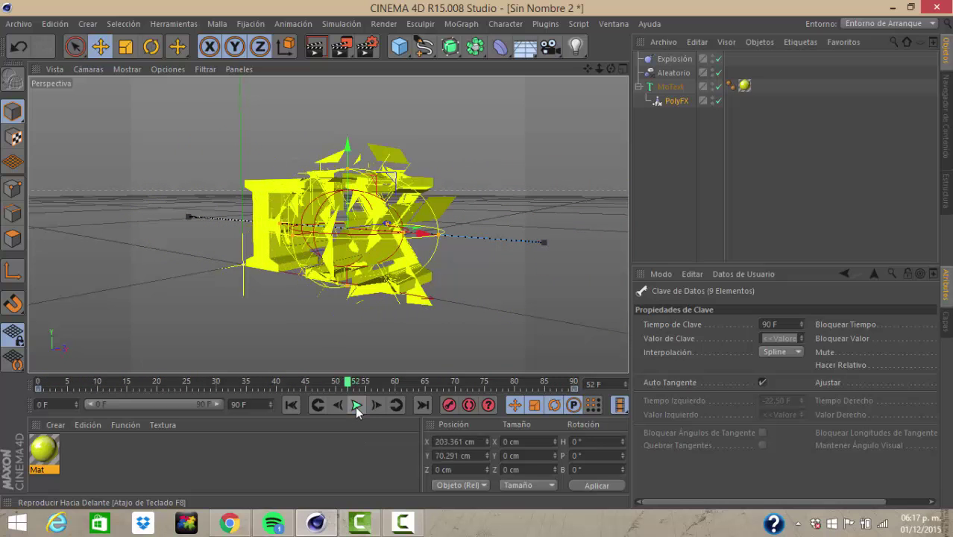
Shift the PolyFX key from frame 90 to frame 45, then keyframe the sphere moved back over the text at frame 90 and preview it
{"action": "left_click", "coordinate": [306, 385]}
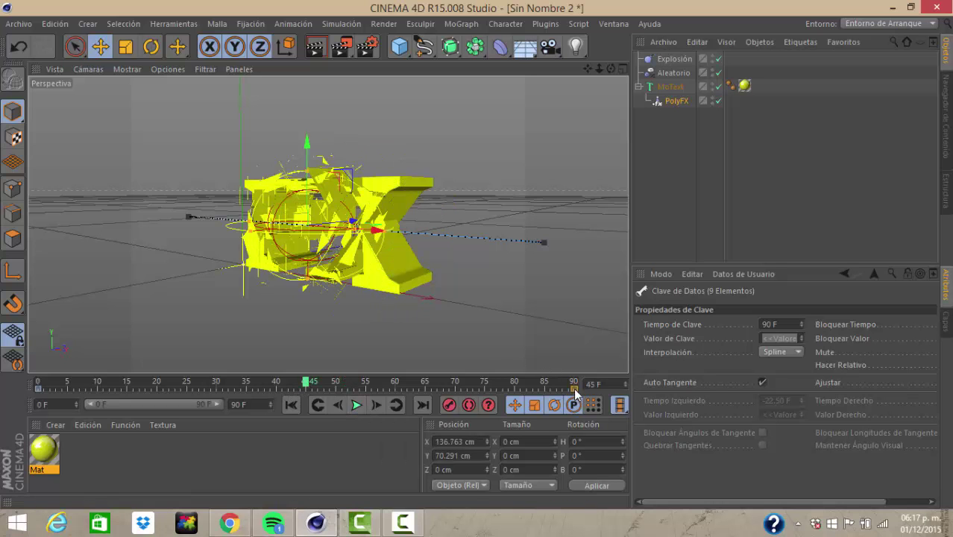
{"action": "left_click_drag", "start_coordinate": [565, 393], "coordinate": [309, 404]}
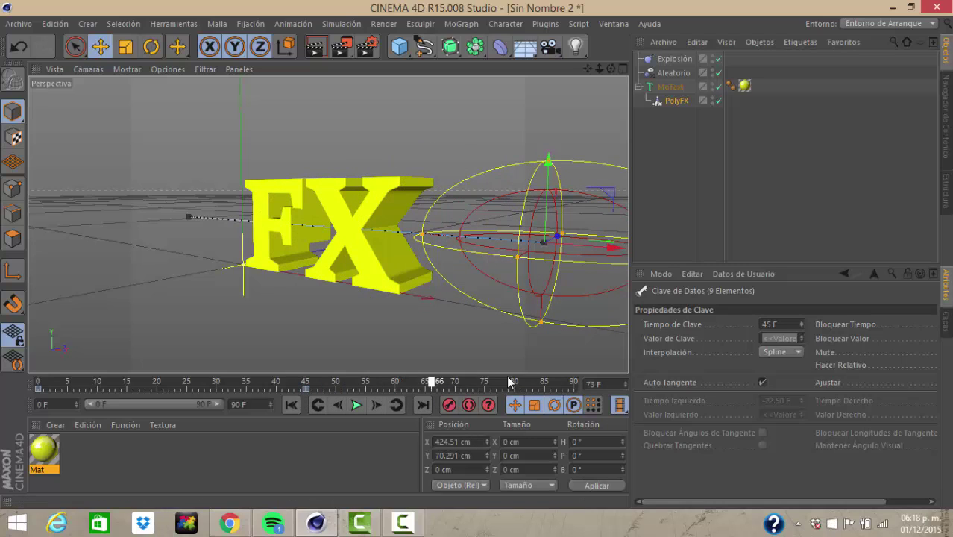
{"action": "left_click_drag", "start_coordinate": [546, 384], "coordinate": [594, 379]}
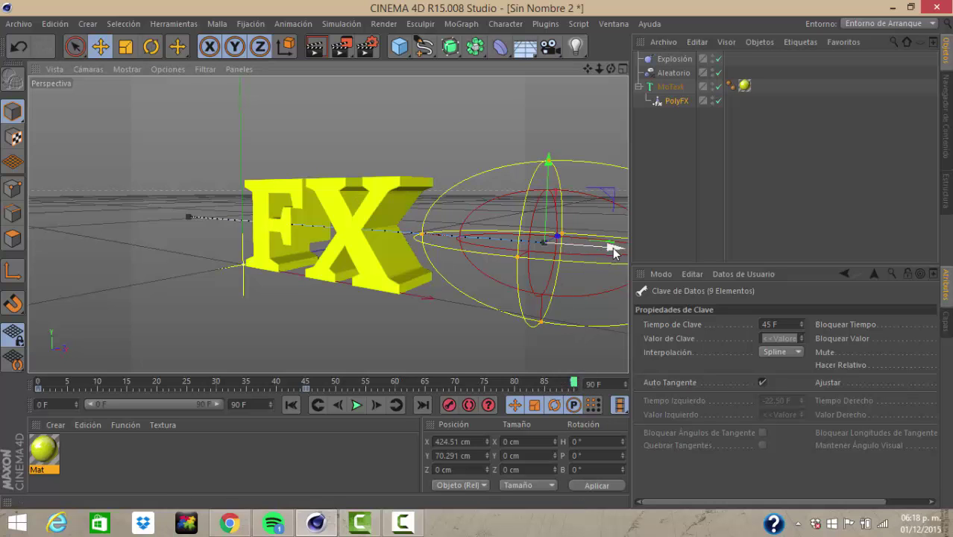
{"action": "left_click_drag", "start_coordinate": [613, 247], "coordinate": [360, 284]}
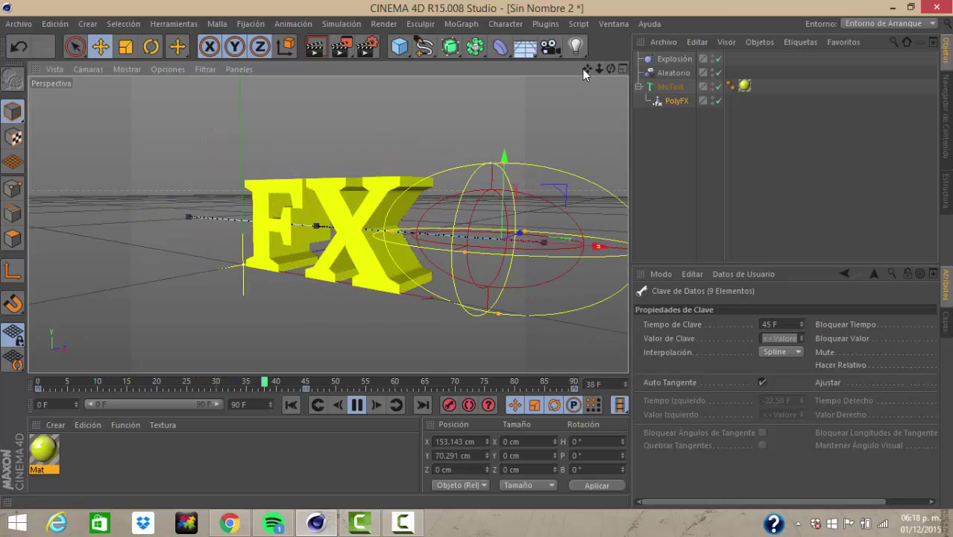
{"action": "left_click", "coordinate": [358, 406]}
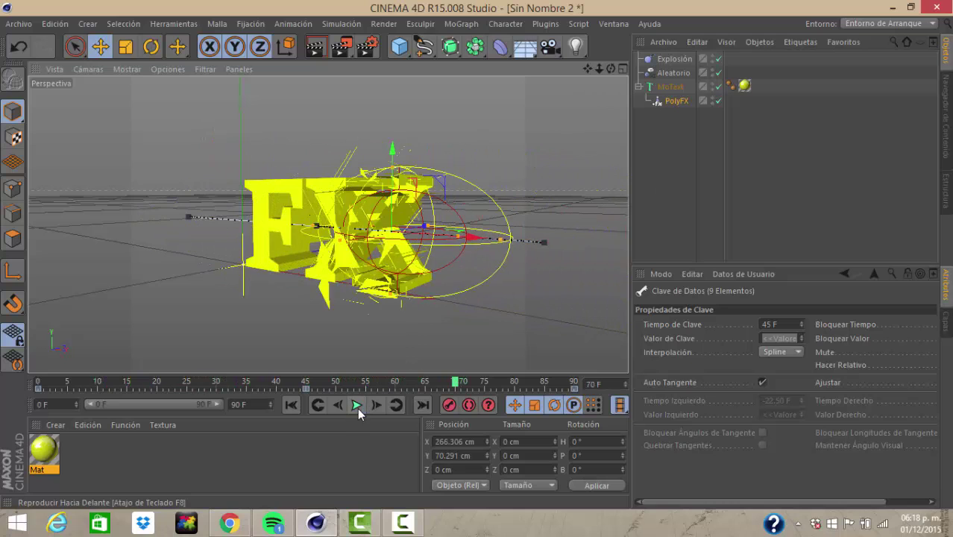
Make the Explosión object a child of MoText and keyframe its Fuerza at 0% on frame 80
{"action": "left_click", "coordinate": [515, 384]}
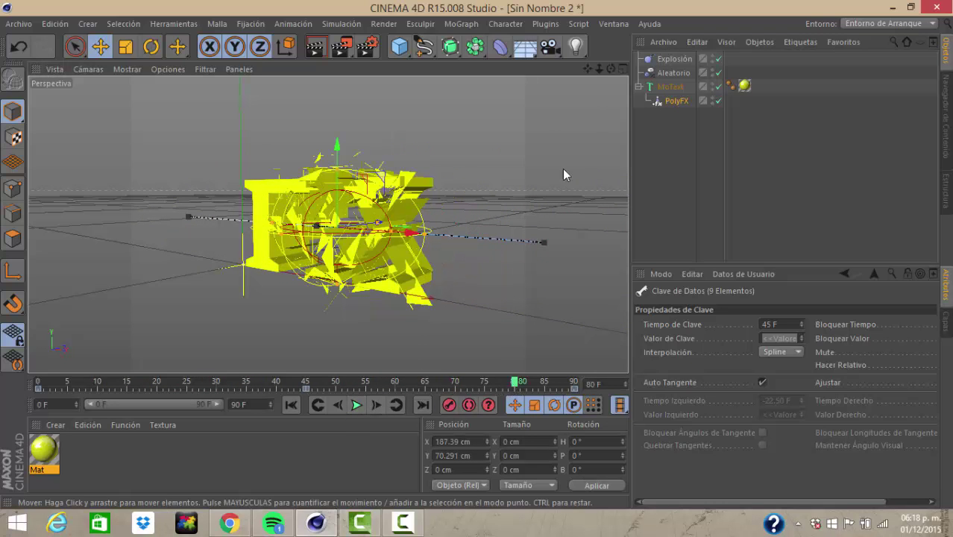
{"action": "left_click", "coordinate": [673, 59]}
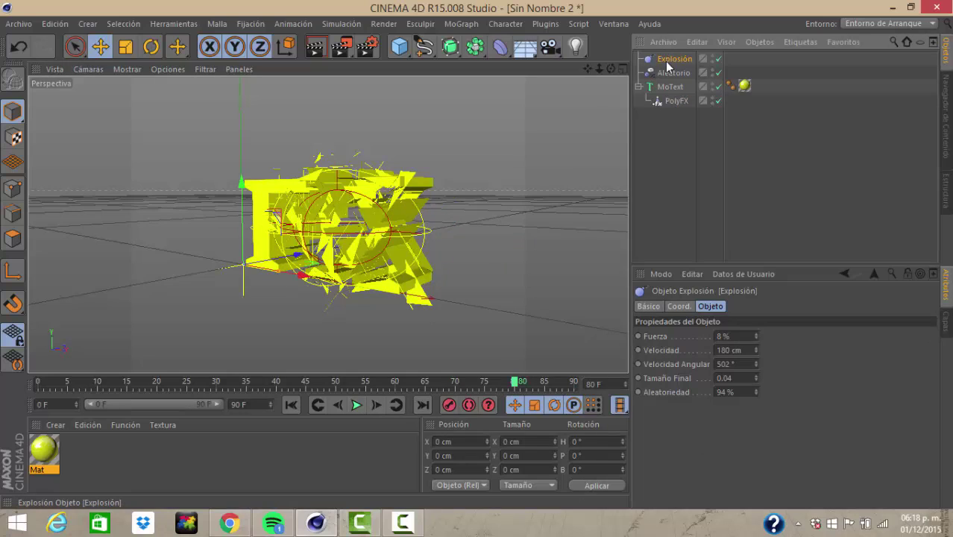
{"action": "left_click_drag", "start_coordinate": [670, 88], "coordinate": [670, 91]}
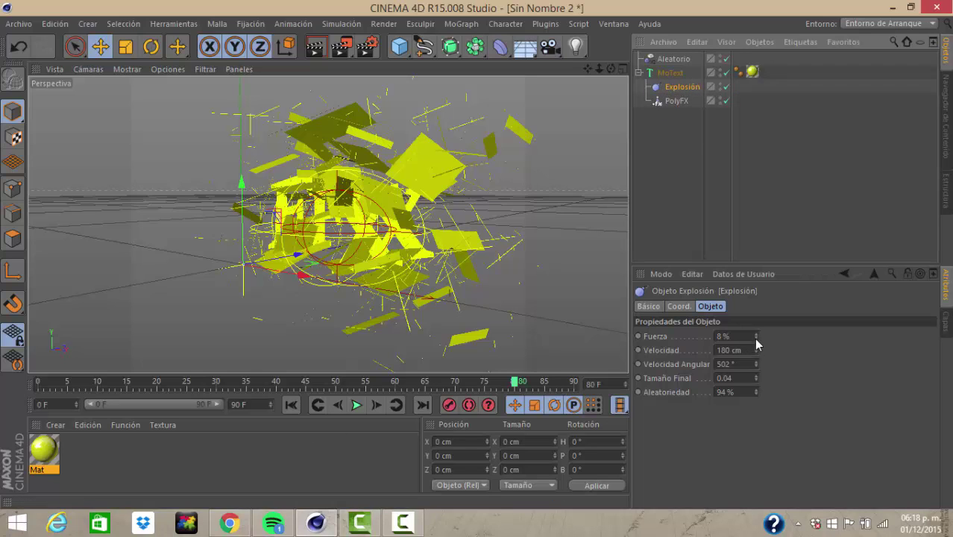
{"action": "left_click_drag", "start_coordinate": [756, 341], "coordinate": [756, 341]}
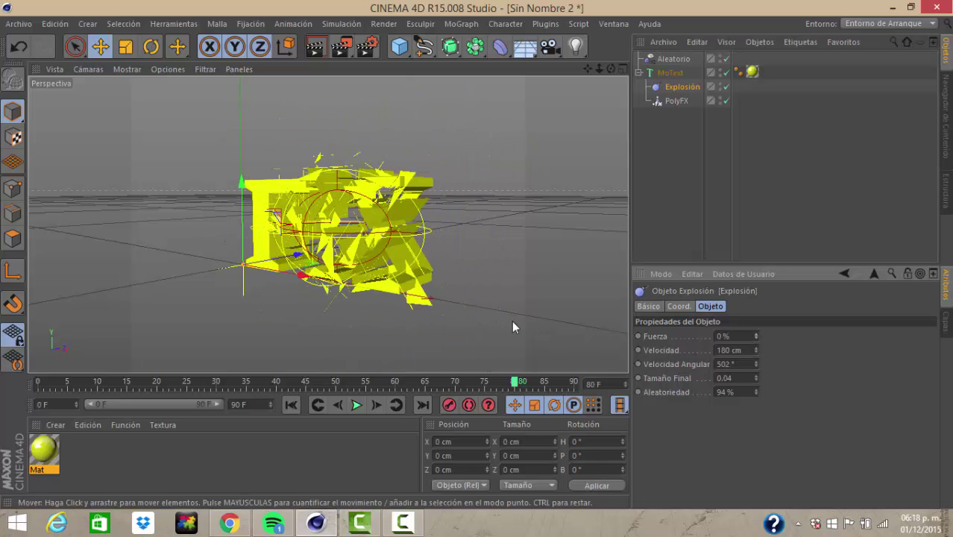
{"action": "left_click", "coordinate": [638, 336]}
Keyframe the explosion's Fuerza at 100% on frame 90 and preview the animation
{"action": "left_click_drag", "start_coordinate": [514, 387], "coordinate": [572, 386]}
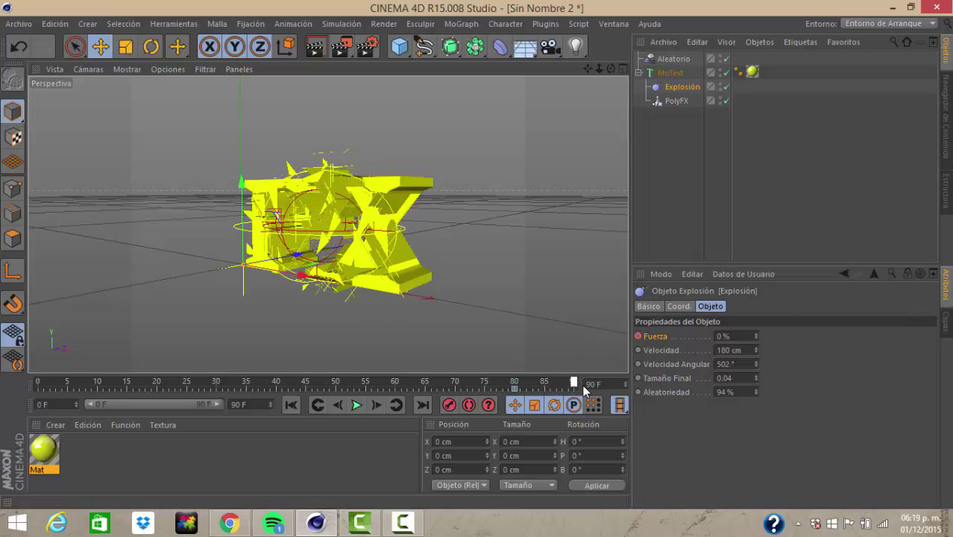
{"action": "left_click_drag", "start_coordinate": [753, 332], "coordinate": [761, 305]}
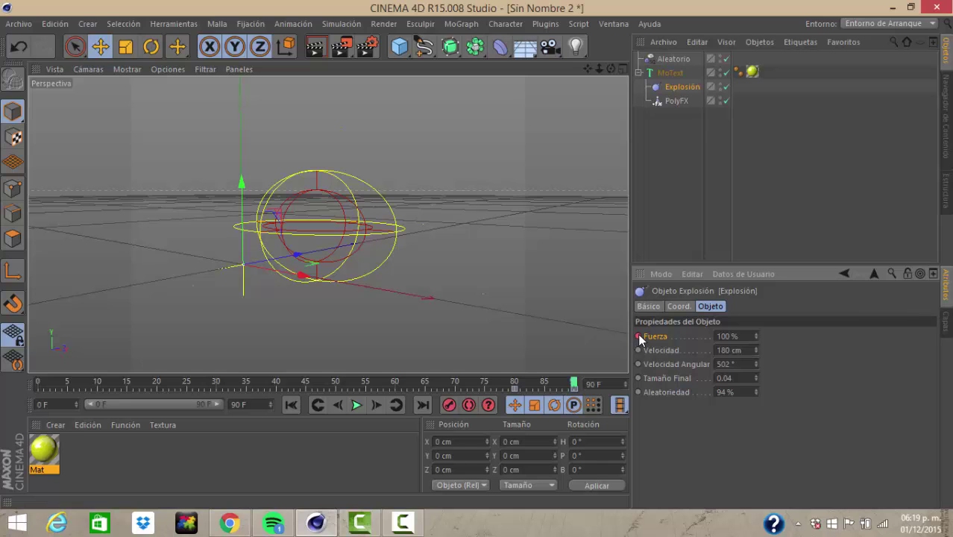
{"action": "left_click", "coordinate": [357, 404]}
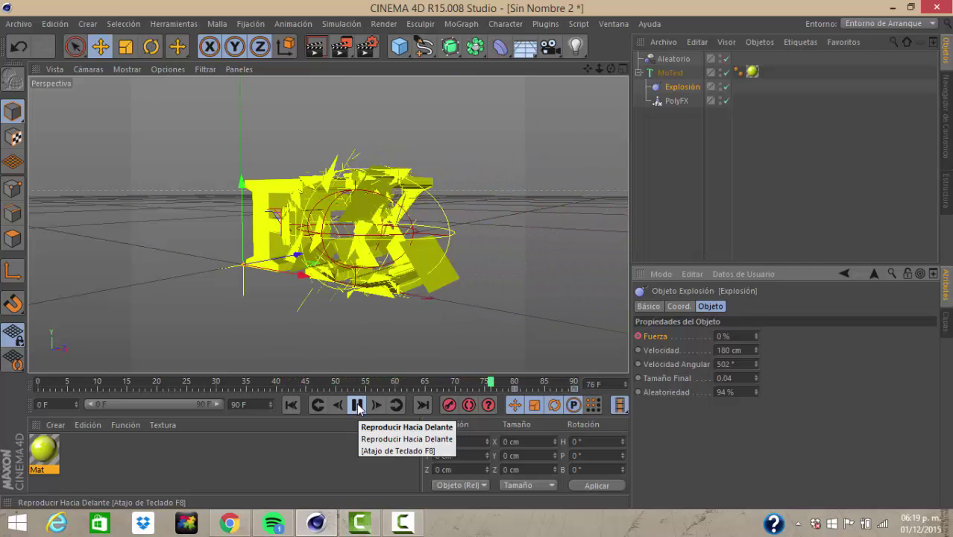
{"action": "left_click", "coordinate": [357, 405]}
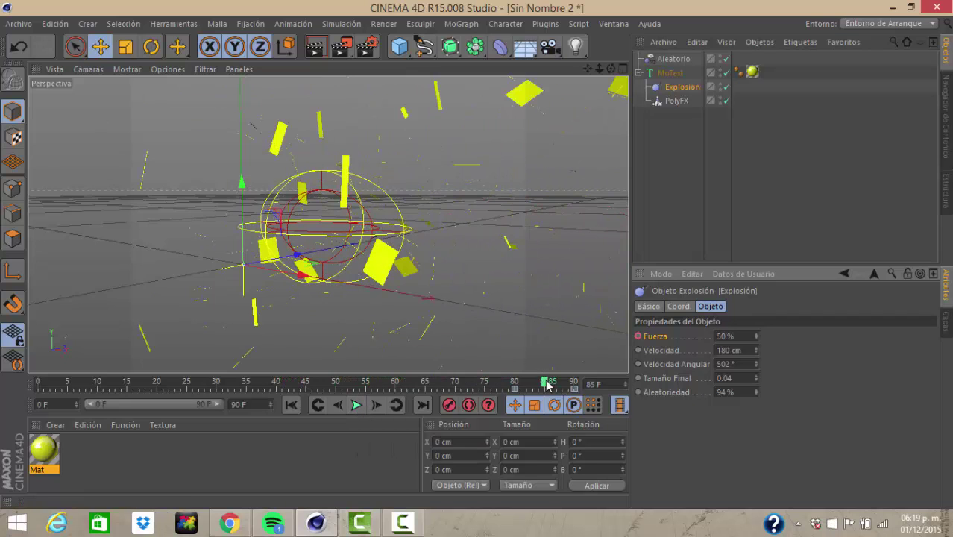
{"action": "left_click_drag", "start_coordinate": [545, 385], "coordinate": [532, 387]}
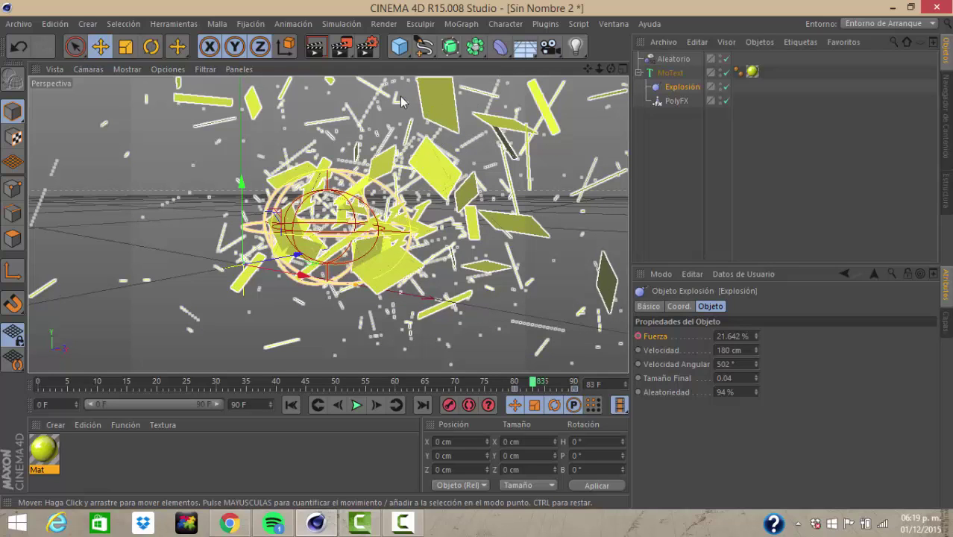
Set the MoText object's Subdivisión to 6
{"action": "left_click", "coordinate": [668, 74]}
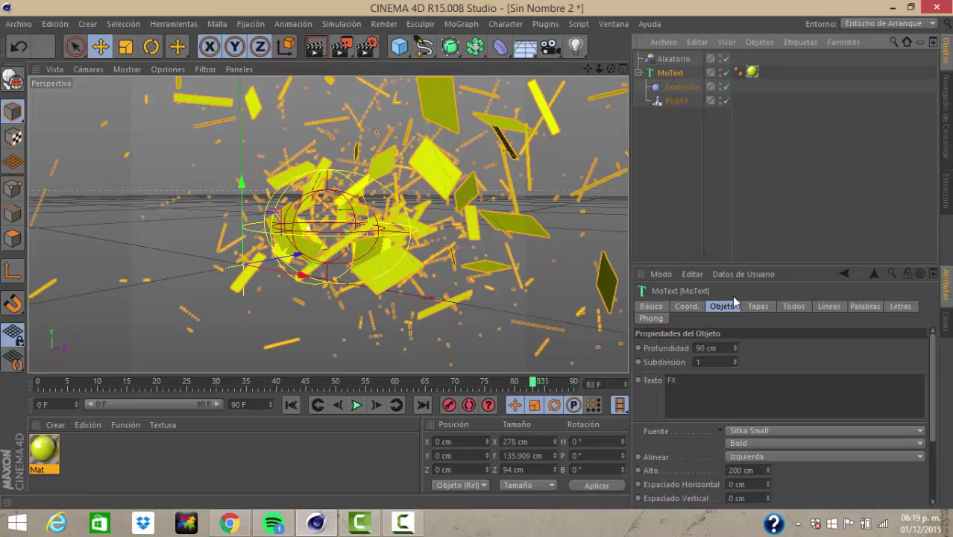
{"action": "left_click", "coordinate": [735, 360]}
{"action": "left_click", "coordinate": [734, 360]}
{"action": "left_click", "coordinate": [734, 360]}
{"action": "left_click", "coordinate": [734, 360]}
{"action": "left_click", "coordinate": [735, 360]}
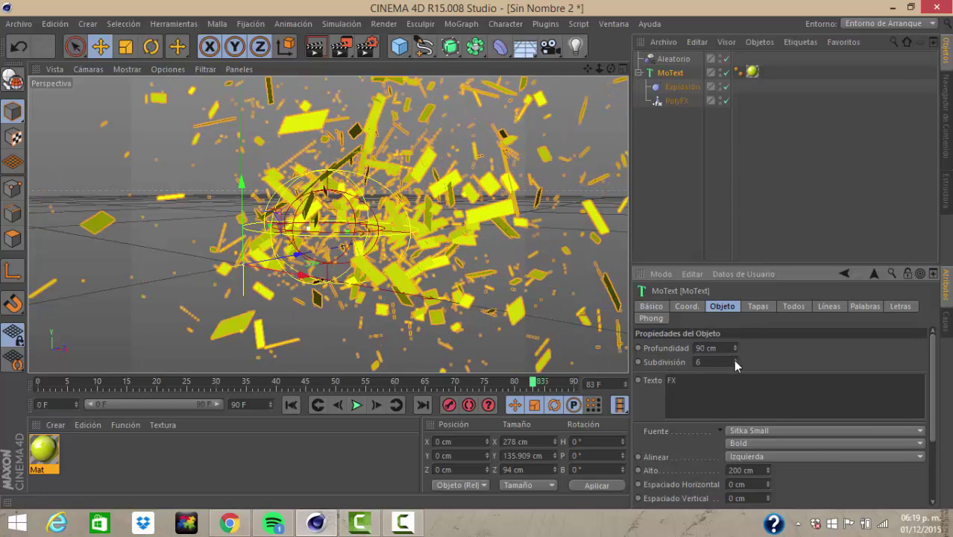
Set the MoText object's Subdivisión to 10, preview the animation and return to frame 0
{"action": "left_click", "coordinate": [734, 360]}
{"action": "left_click", "coordinate": [734, 359]}
{"action": "left_click", "coordinate": [734, 360]}
{"action": "left_click", "coordinate": [735, 360]}
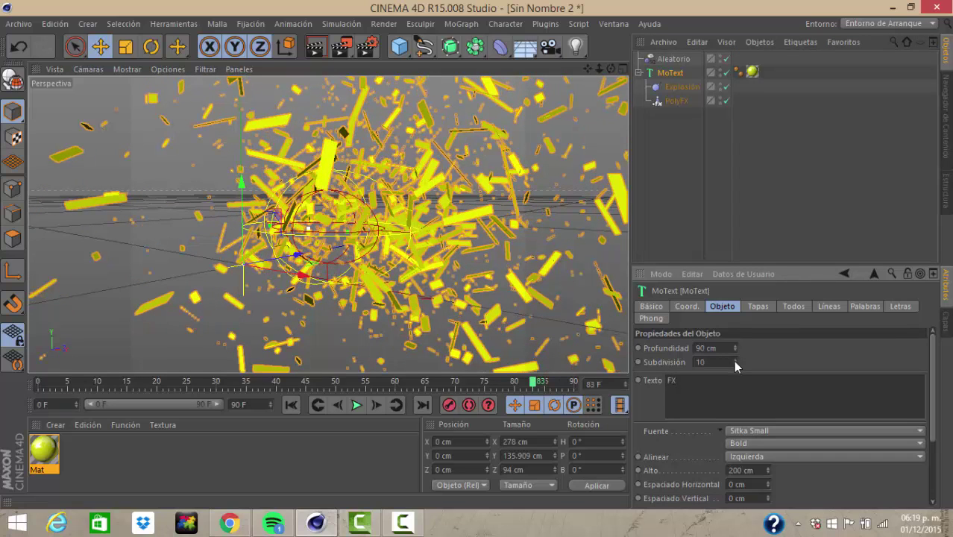
{"action": "left_click", "coordinate": [356, 405]}
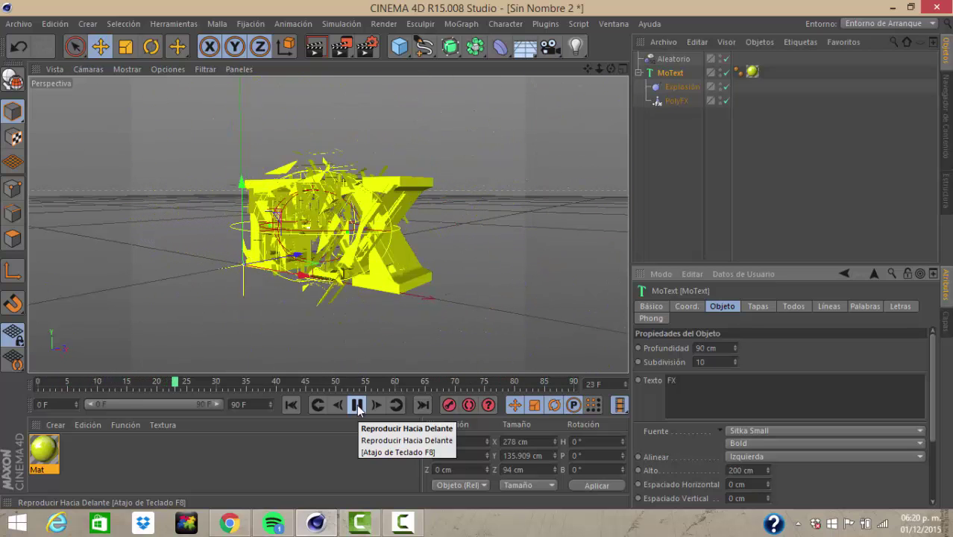
{"action": "left_click", "coordinate": [358, 407]}
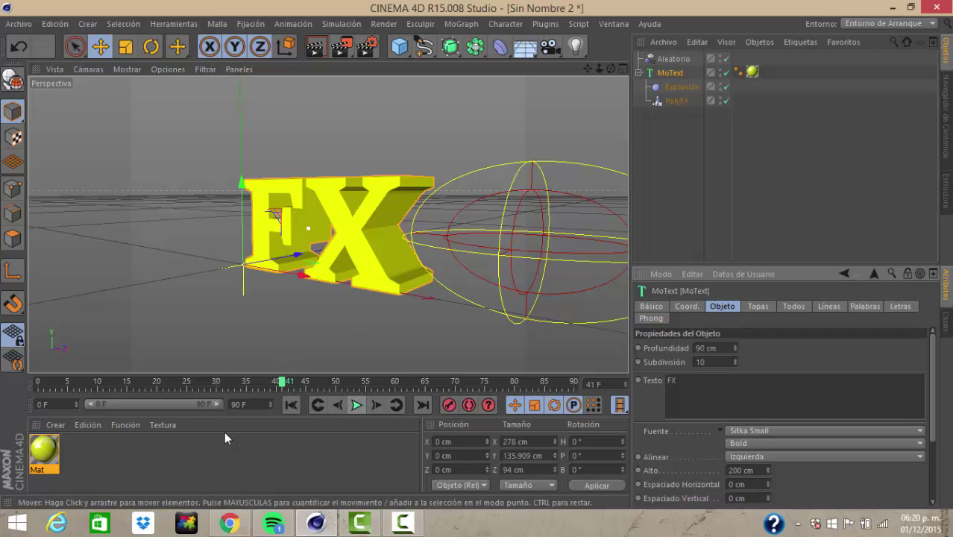
{"action": "left_click_drag", "start_coordinate": [282, 385], "coordinate": [25, 393]}
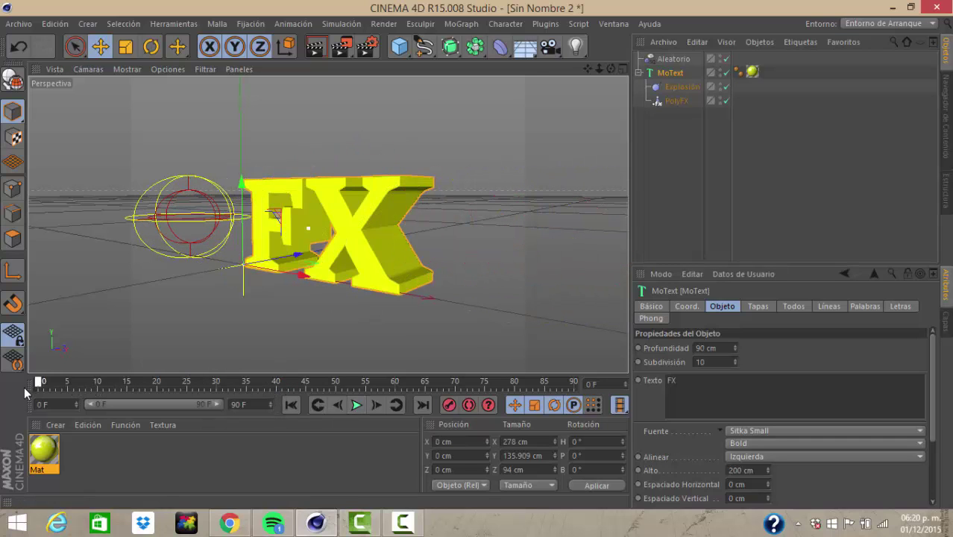
Add a Cámara con Objetivo and give its Cámara object an Alinear a Spline tag
{"action": "left_click", "coordinate": [552, 52]}
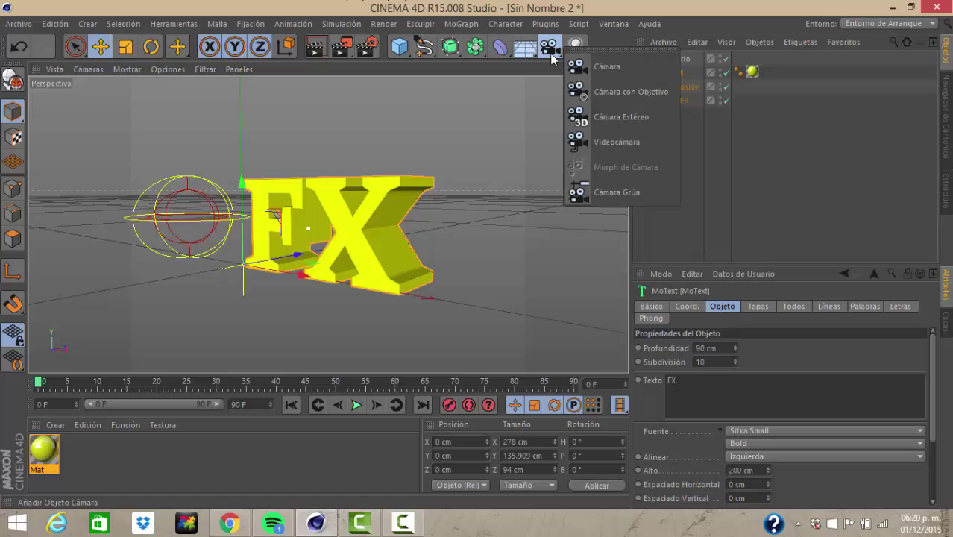
{"action": "left_click", "coordinate": [631, 96]}
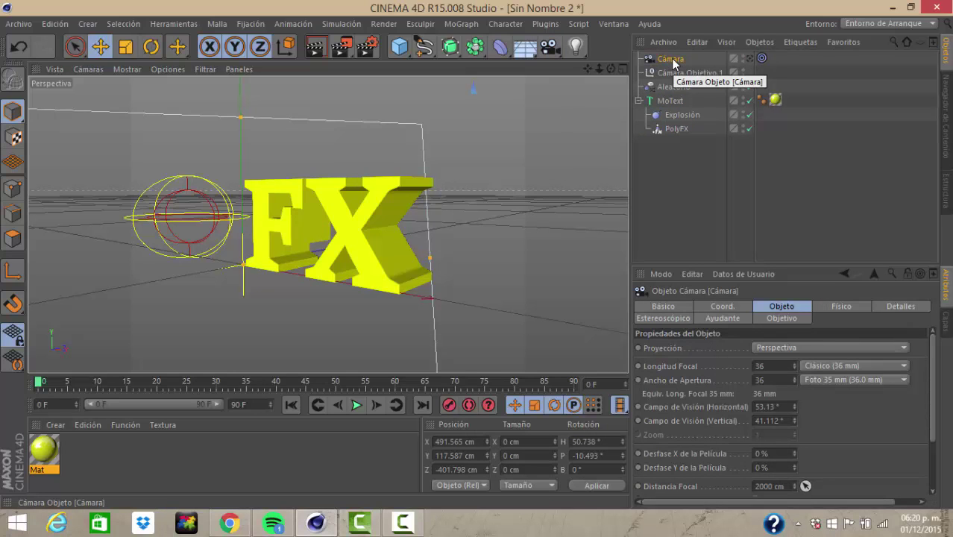
{"action": "right_click", "coordinate": [673, 64]}
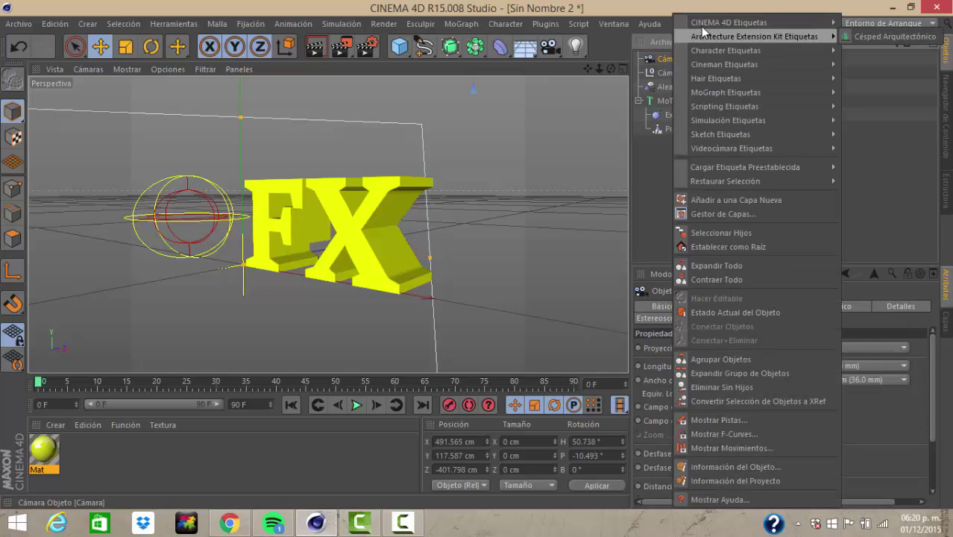
{"action": "mouse_move", "coordinate": [707, 28]}
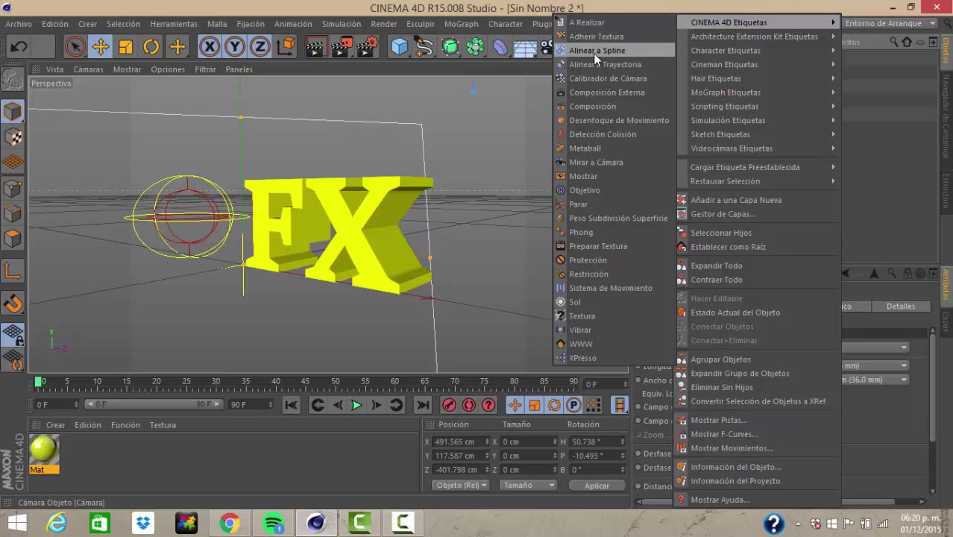
{"action": "left_click", "coordinate": [594, 51]}
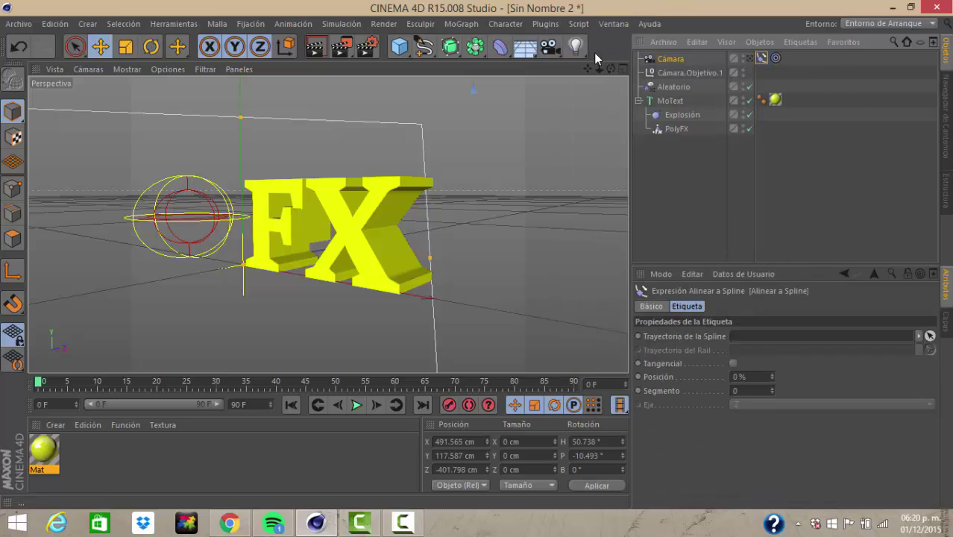
{"action": "left_click", "coordinate": [759, 59]}
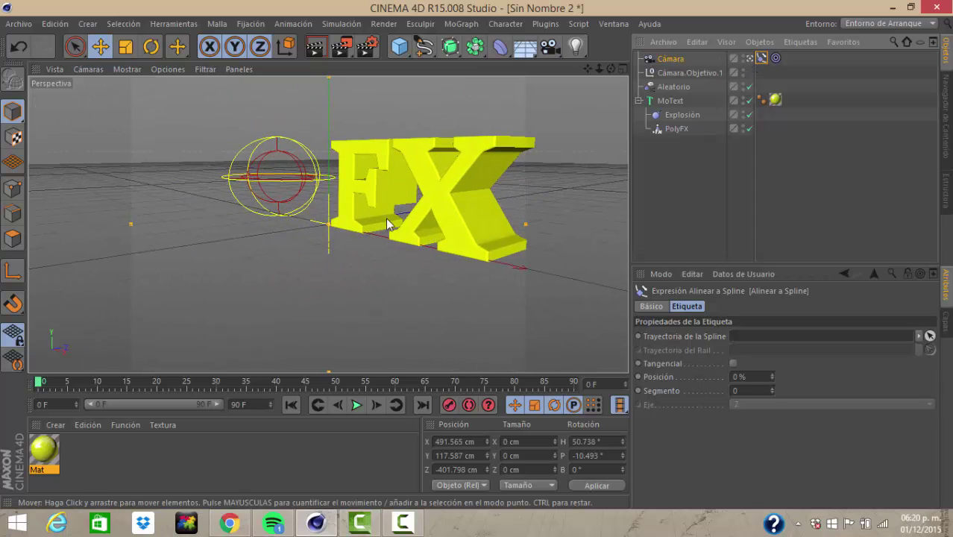
Create an n-Lados spline and set its Plano to XZ
{"action": "left_click", "coordinate": [425, 51]}
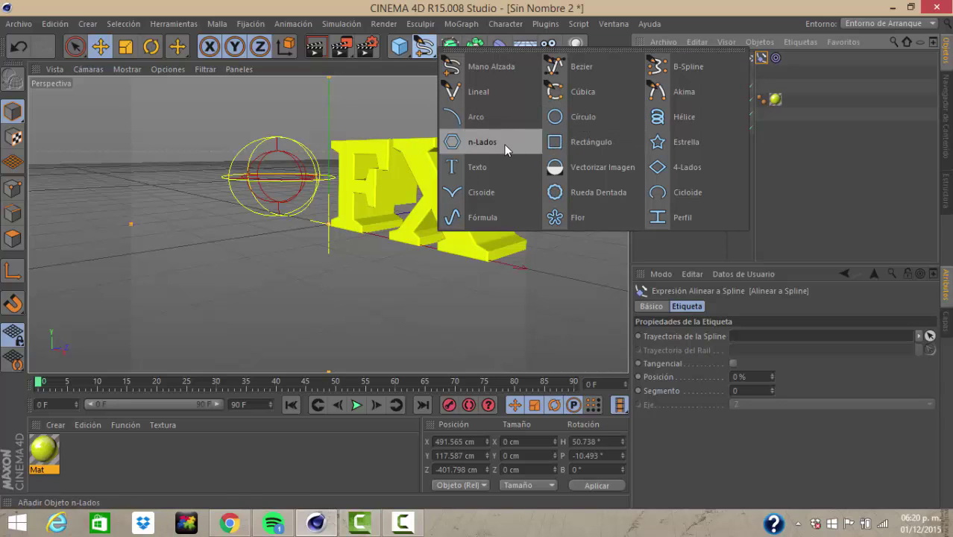
{"action": "left_click", "coordinate": [481, 142]}
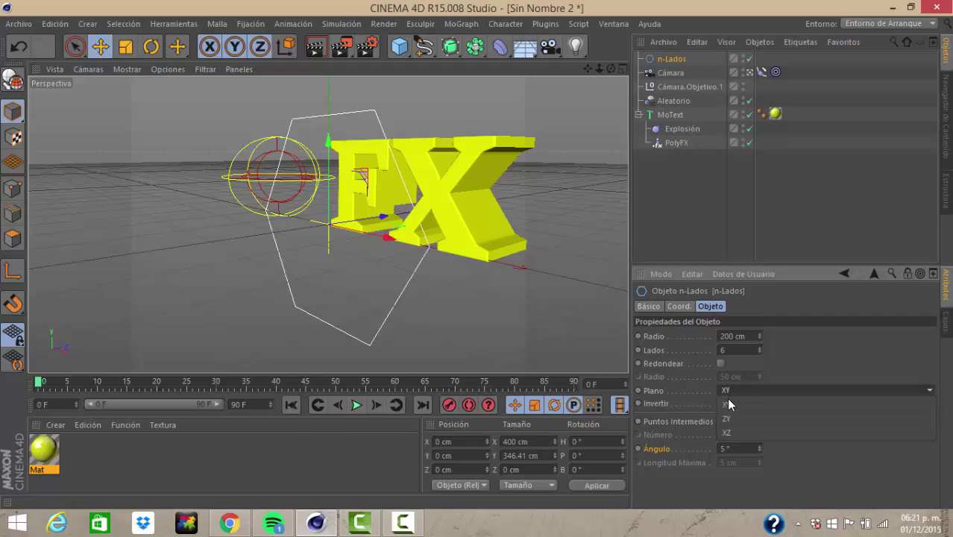
{"action": "left_click", "coordinate": [728, 391]}
{"action": "left_click", "coordinate": [733, 434]}
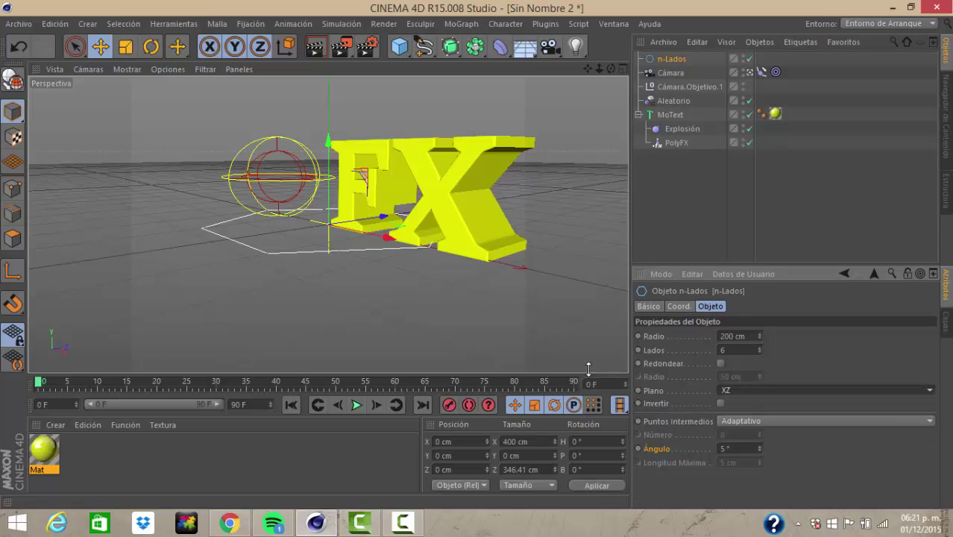
Scale the n-Lados spline to about 906 cm wide and position it around the text at about X 113 cm, Y 91 cm
{"action": "left_click_drag", "start_coordinate": [385, 243], "coordinate": [418, 286]}
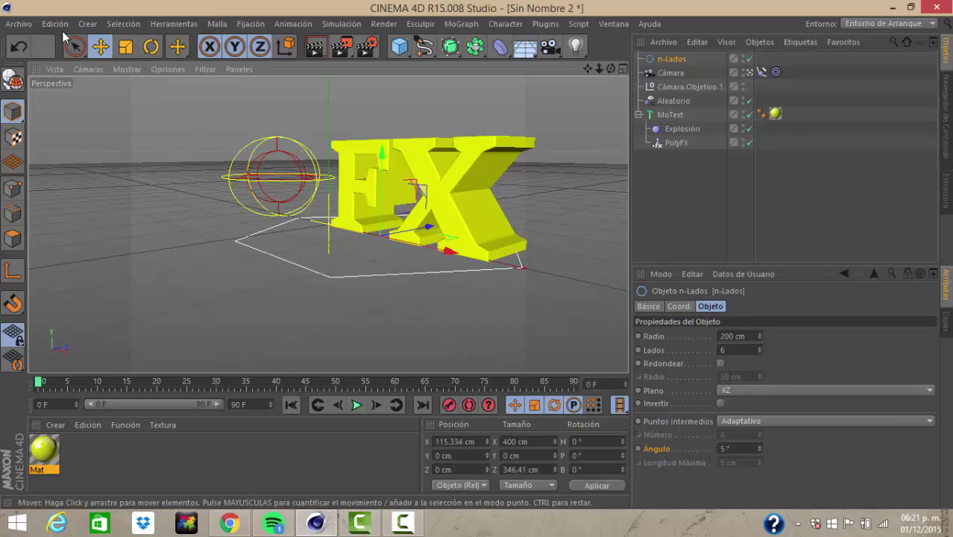
{"action": "left_click", "coordinate": [134, 52]}
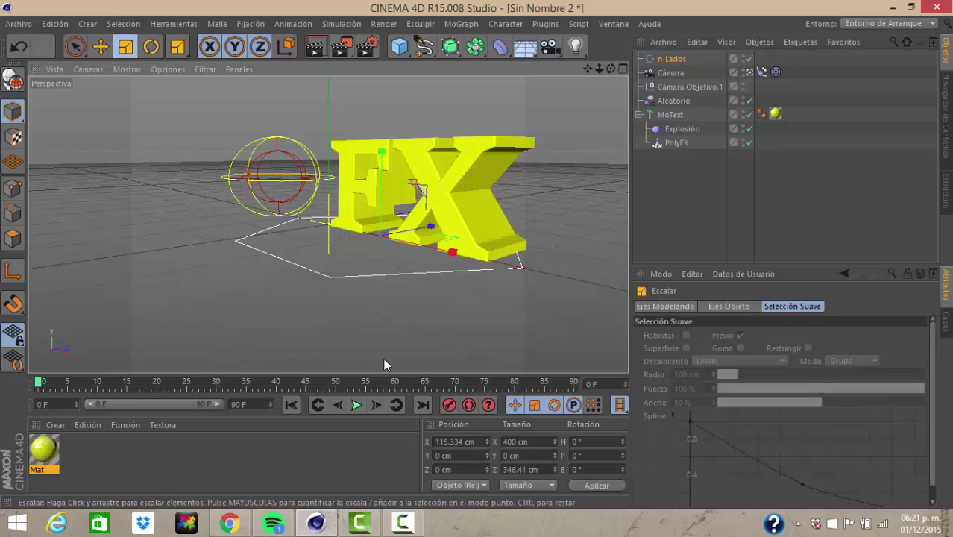
{"action": "left_click_drag", "start_coordinate": [522, 268], "coordinate": [162, 315]}
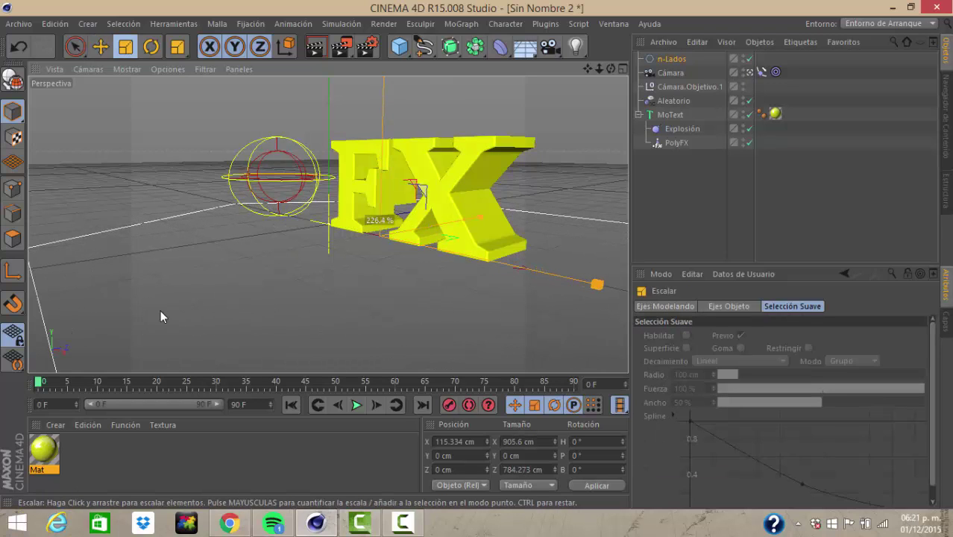
{"action": "left_click", "coordinate": [100, 46]}
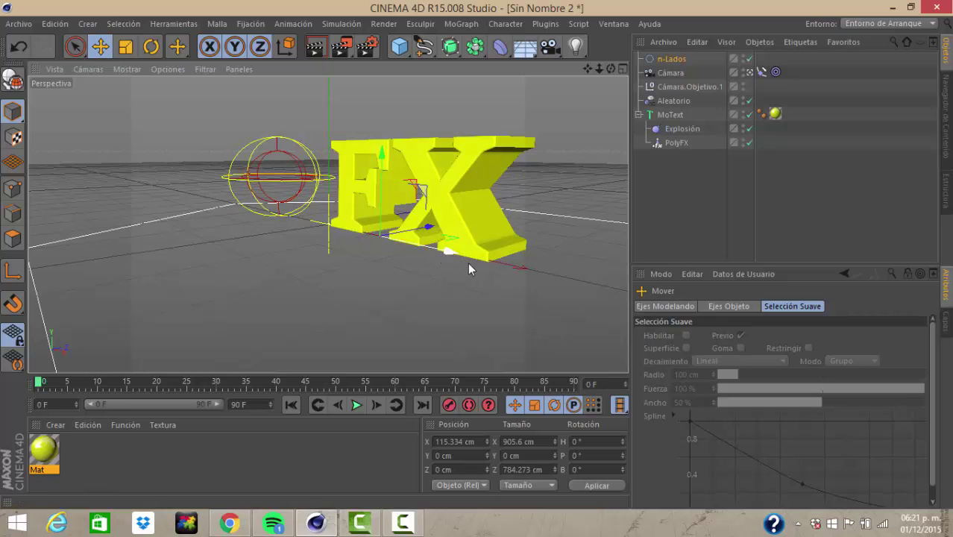
{"action": "left_click_drag", "start_coordinate": [470, 267], "coordinate": [418, 262]}
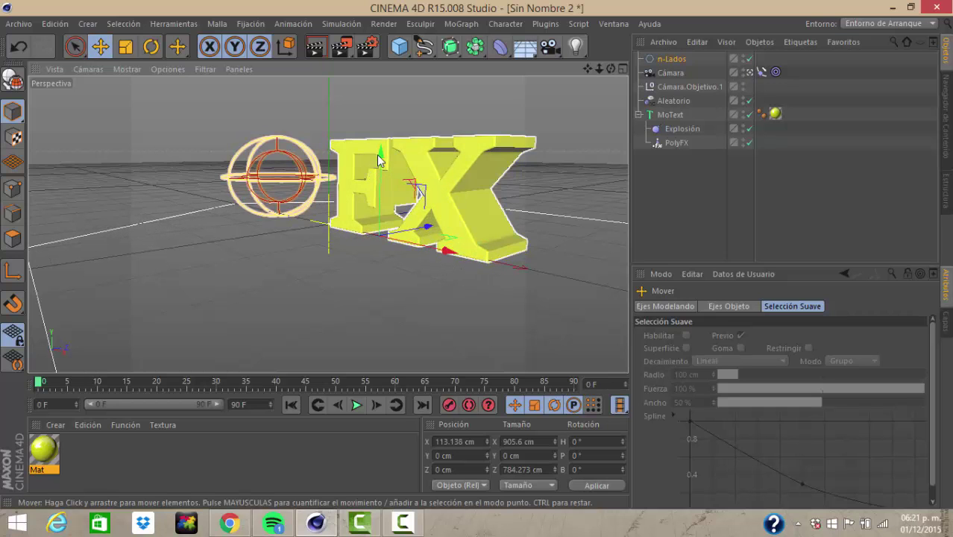
{"action": "left_click_drag", "start_coordinate": [379, 161], "coordinate": [390, 79]}
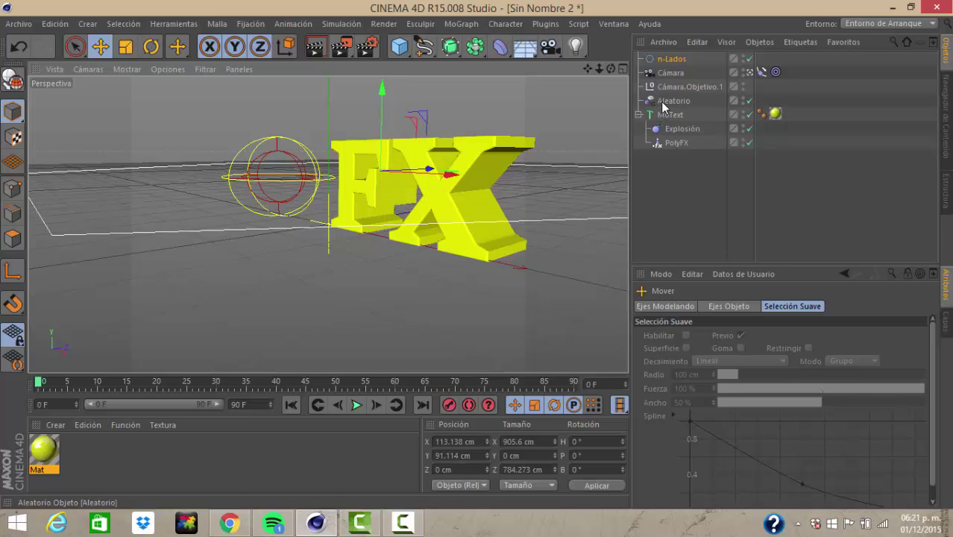
Assign the n-Lados spline as the camera tag's Trayectoria de la Spline and raise Posición to 100%
{"action": "left_click", "coordinate": [762, 73]}
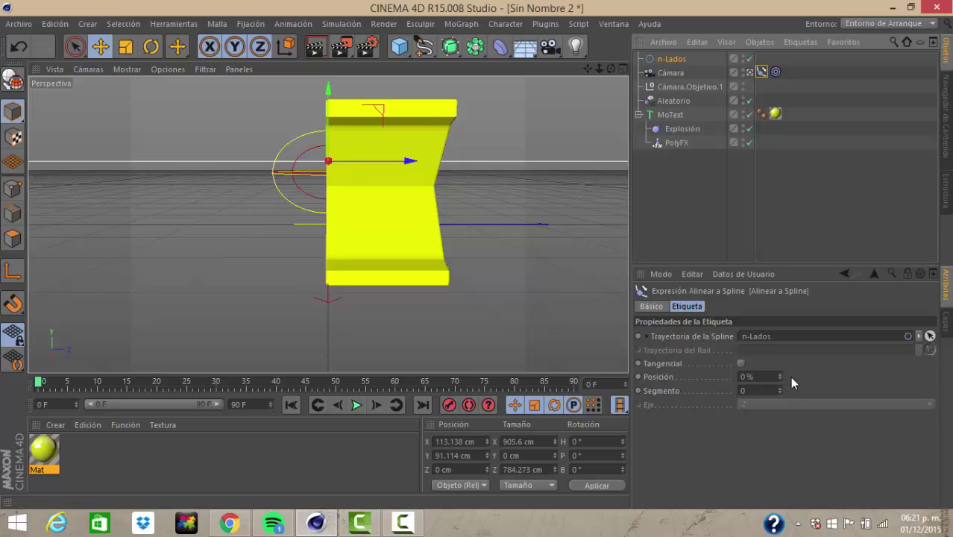
{"action": "left_click_drag", "start_coordinate": [776, 374], "coordinate": [778, 371]}
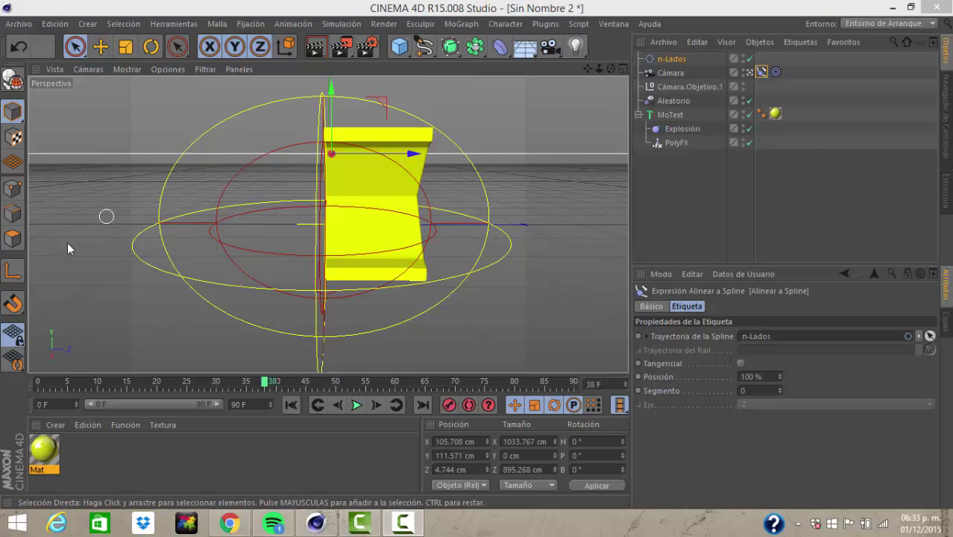
In the Superior view, move the n-Lados spline to about X 152 cm and enlarge it to about 1144 cm wide
{"action": "left_click", "coordinate": [624, 70]}
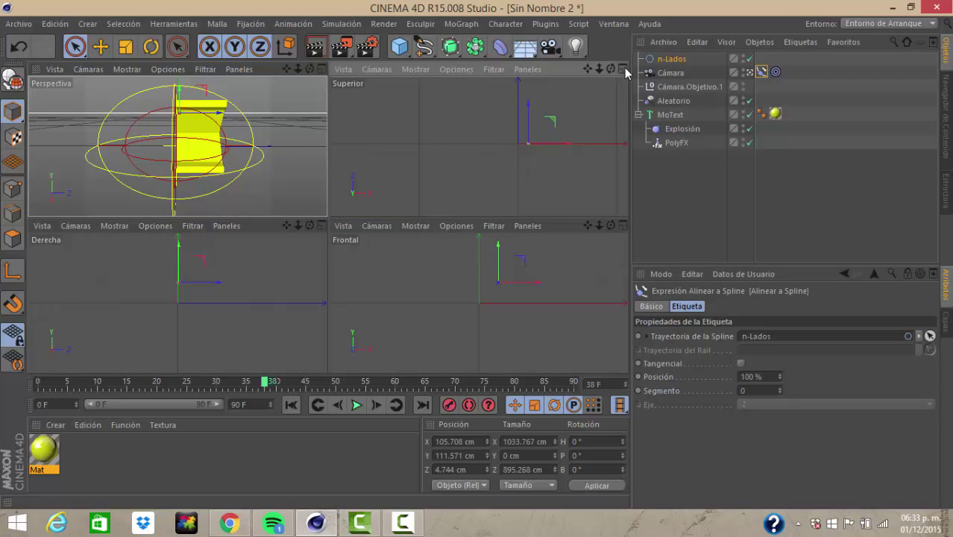
{"action": "left_click", "coordinate": [623, 70]}
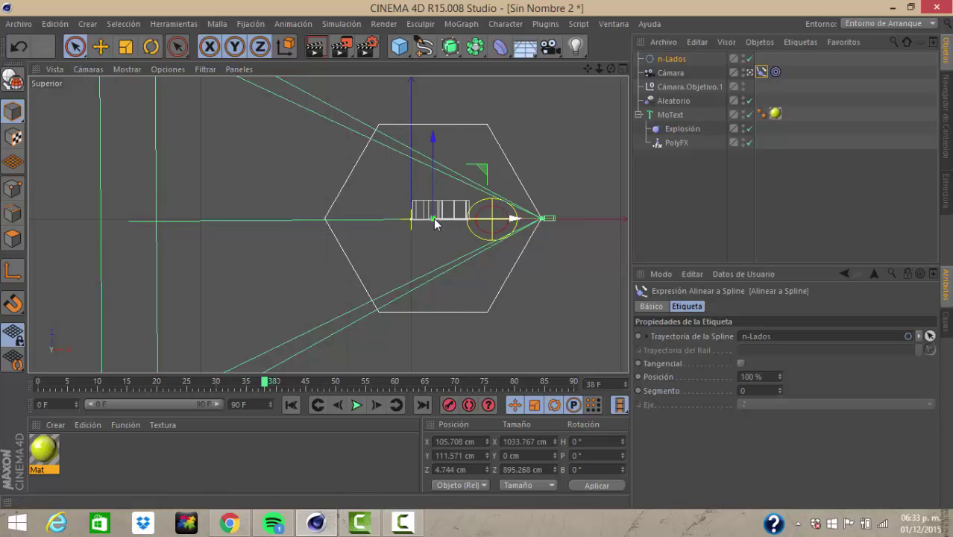
{"action": "left_click", "coordinate": [659, 60]}
{"action": "left_click_drag", "start_coordinate": [512, 220], "coordinate": [525, 234]}
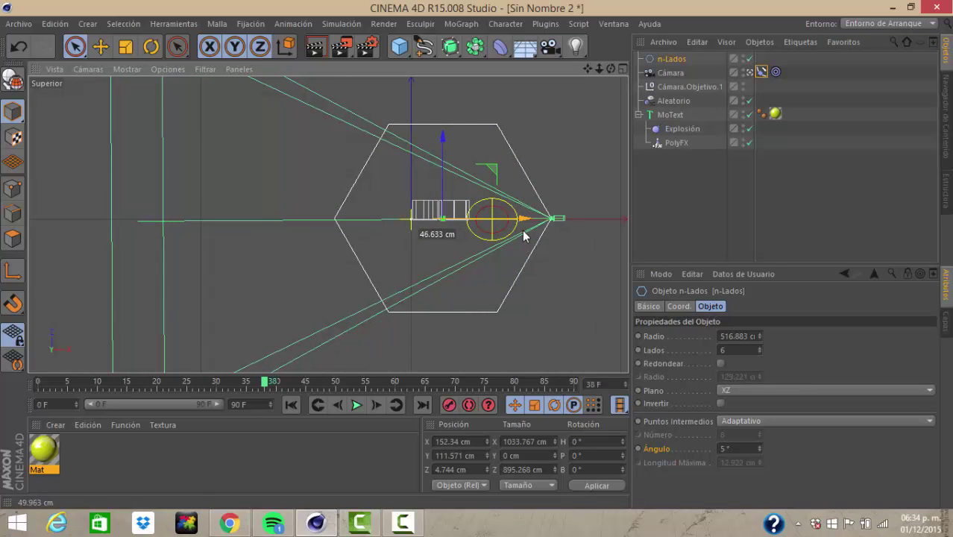
{"action": "left_click", "coordinate": [125, 46]}
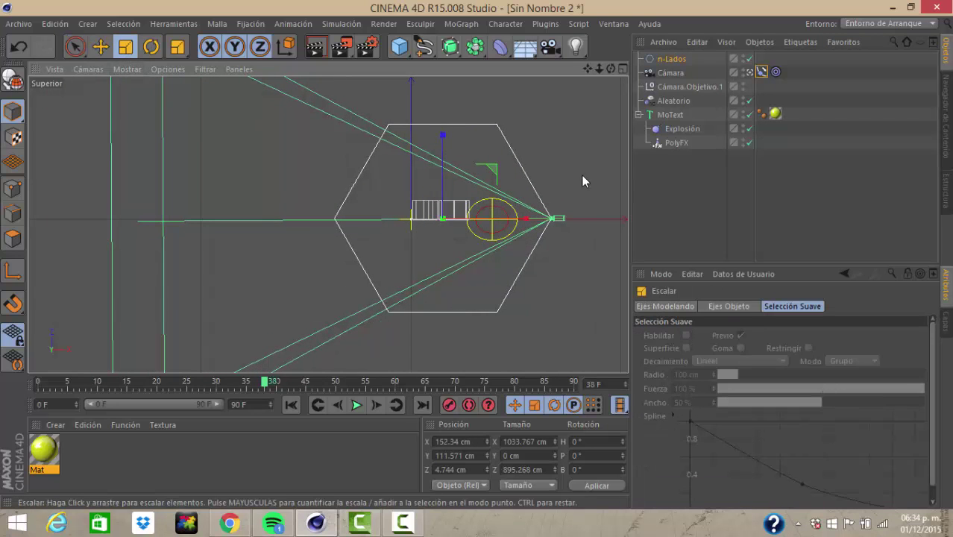
{"action": "left_click_drag", "start_coordinate": [582, 179], "coordinate": [478, 259]}
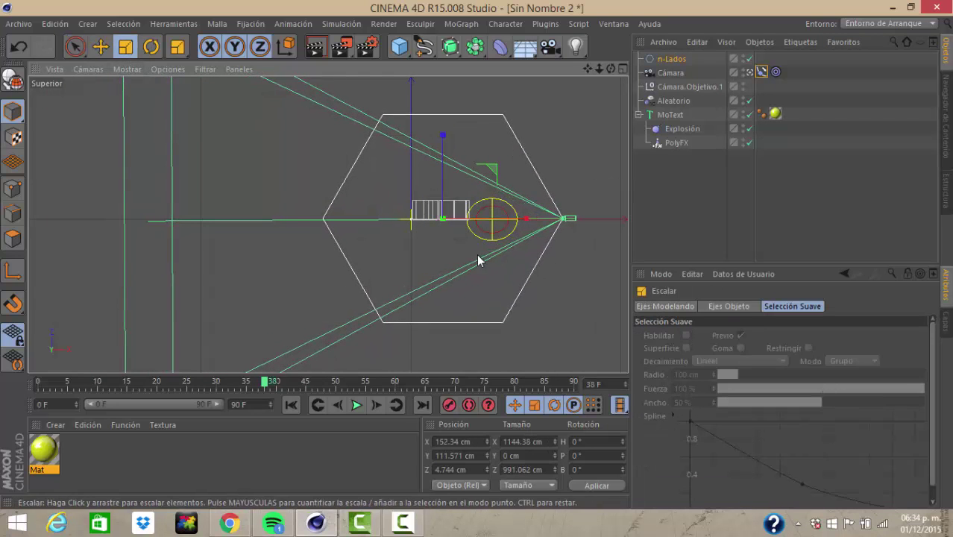
Shorten the camera's focus distance to just beyond the hexagonal spline's far side and return to the Perspectiva view
{"action": "left_click", "coordinate": [670, 73]}
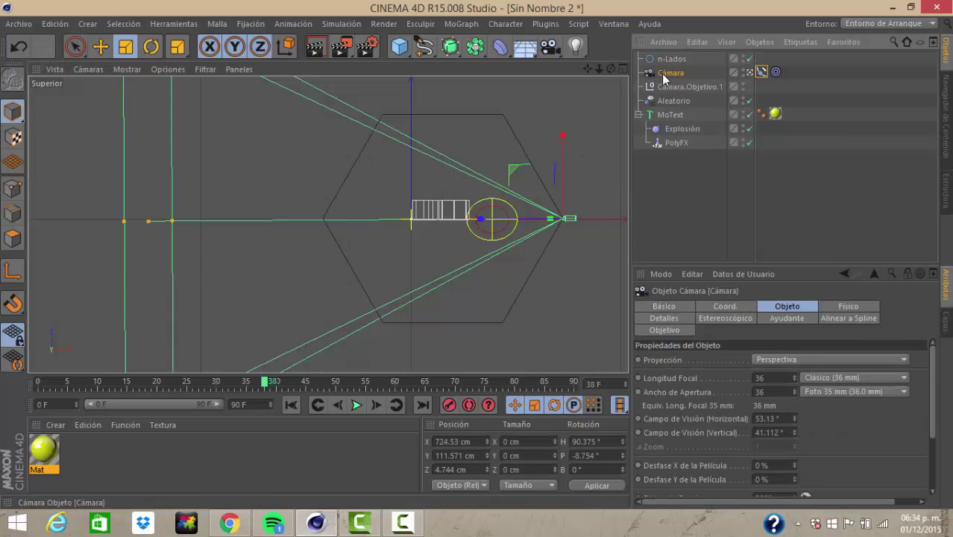
{"action": "left_click_drag", "start_coordinate": [149, 223], "coordinate": [291, 235]}
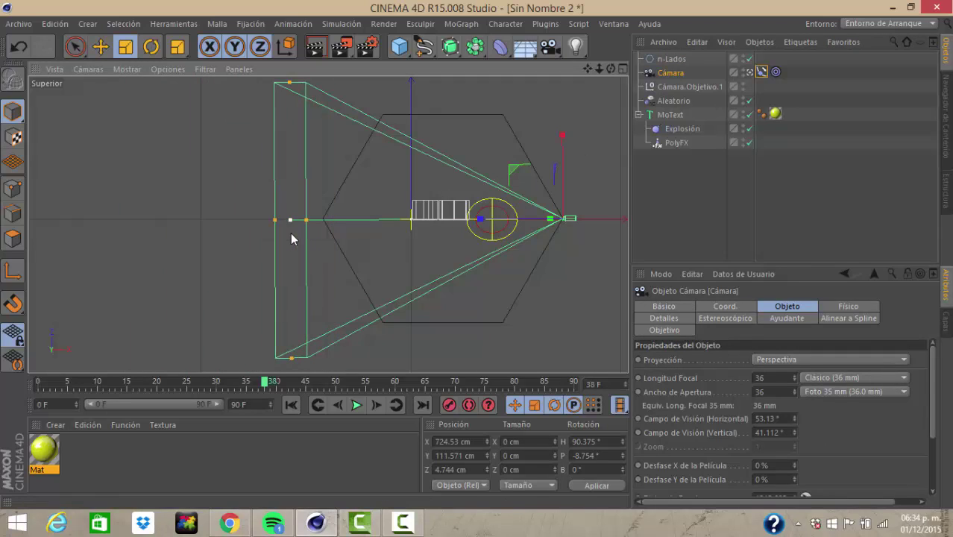
{"action": "left_click", "coordinate": [623, 68]}
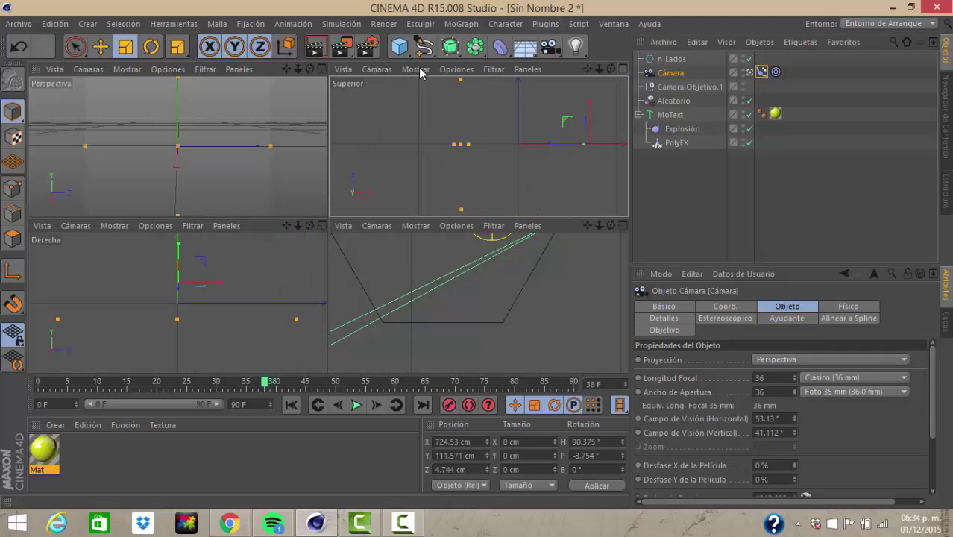
{"action": "left_click", "coordinate": [321, 69]}
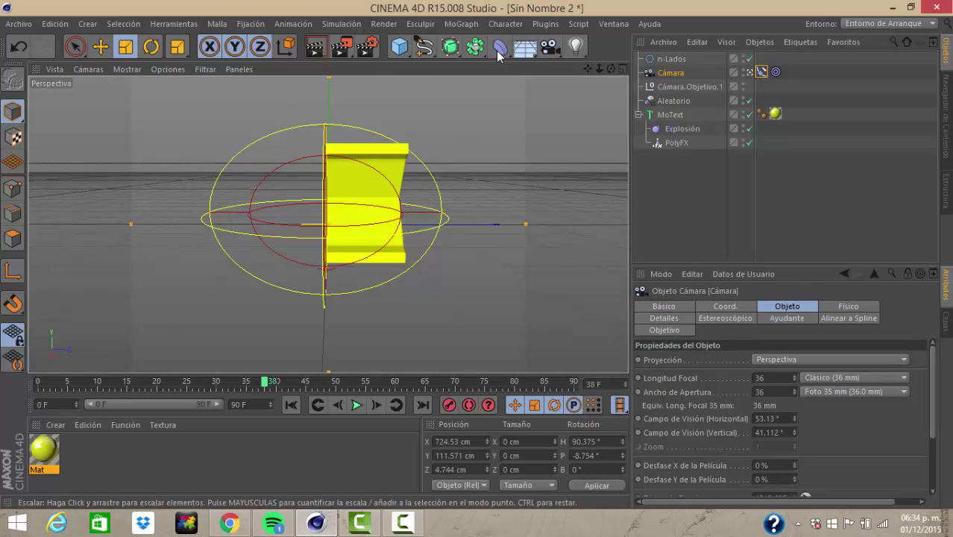
Set the Alinear a Spline tag's Posición to 0% and keyframe it on frame 0
{"action": "left_click", "coordinate": [761, 71]}
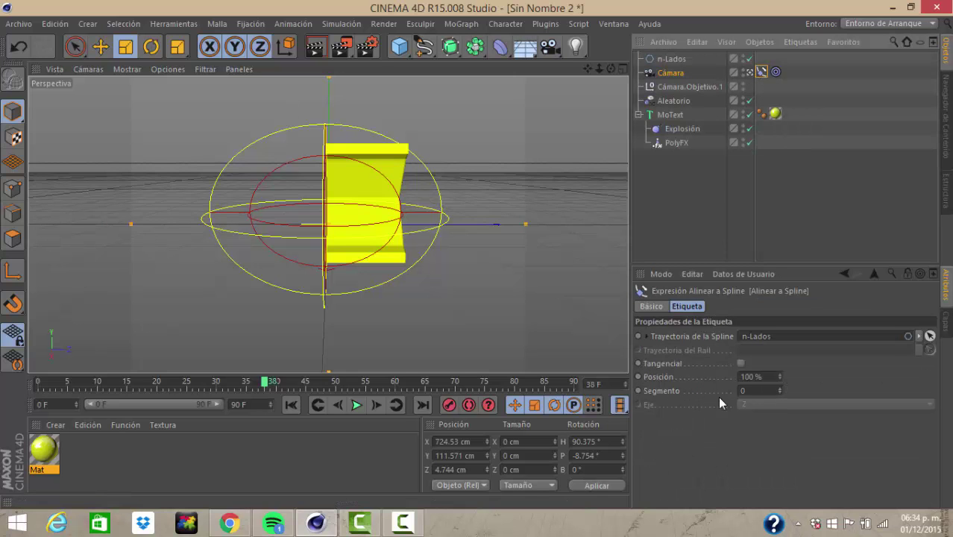
{"action": "left_click_drag", "start_coordinate": [780, 381], "coordinate": [782, 386]}
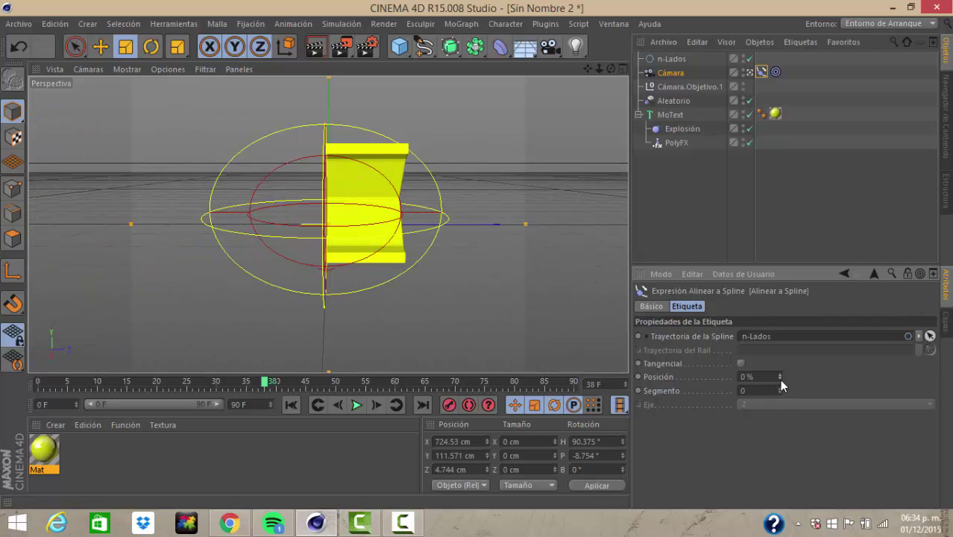
{"action": "left_click", "coordinate": [36, 383]}
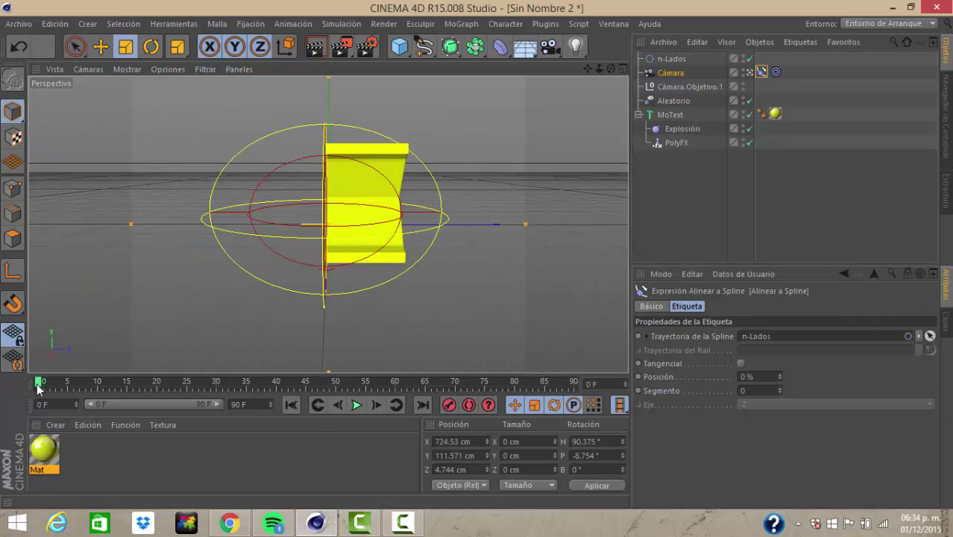
{"action": "left_click", "coordinate": [638, 377]}
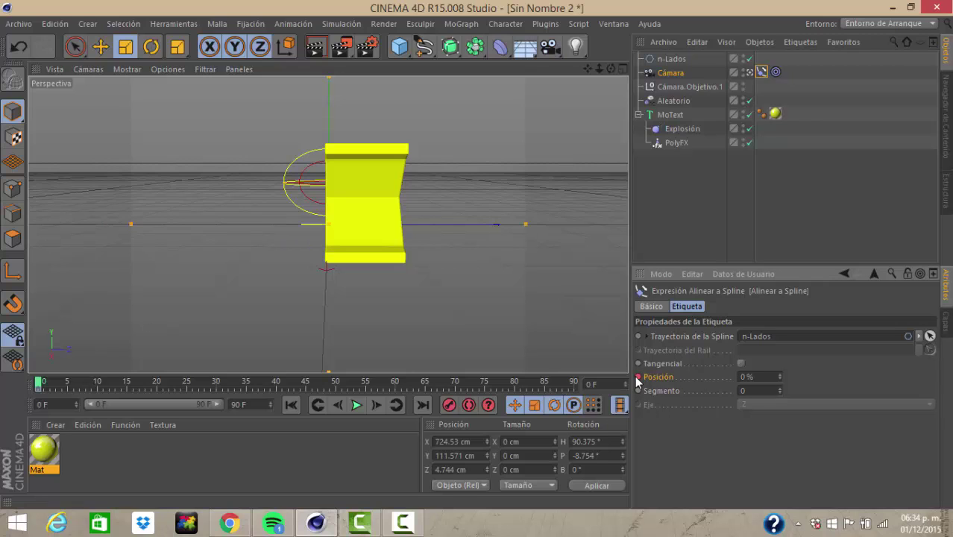
Set the Alinear a Spline tag's Posición to 100% on frame 90 and keyframe it
{"action": "left_click", "coordinate": [571, 382]}
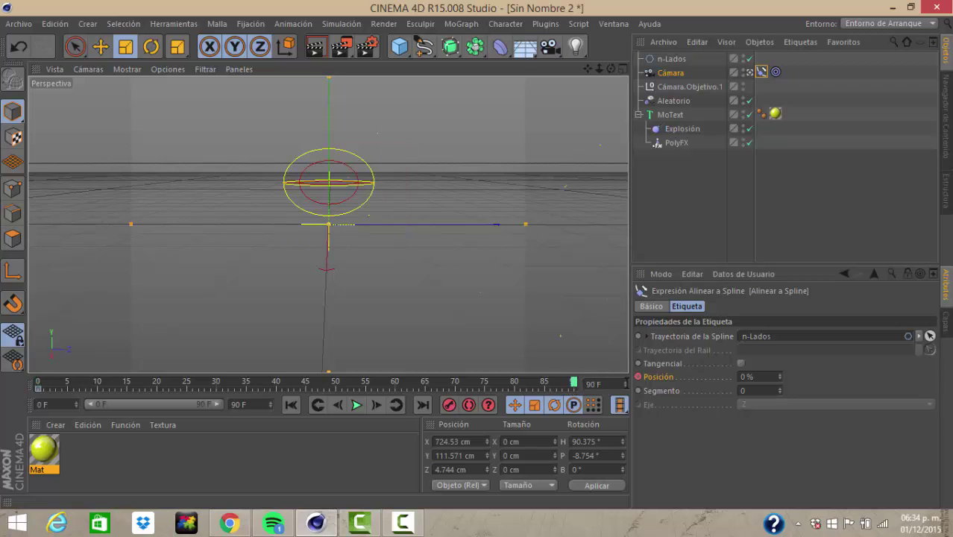
{"action": "left_click_drag", "start_coordinate": [779, 375], "coordinate": [779, 368]}
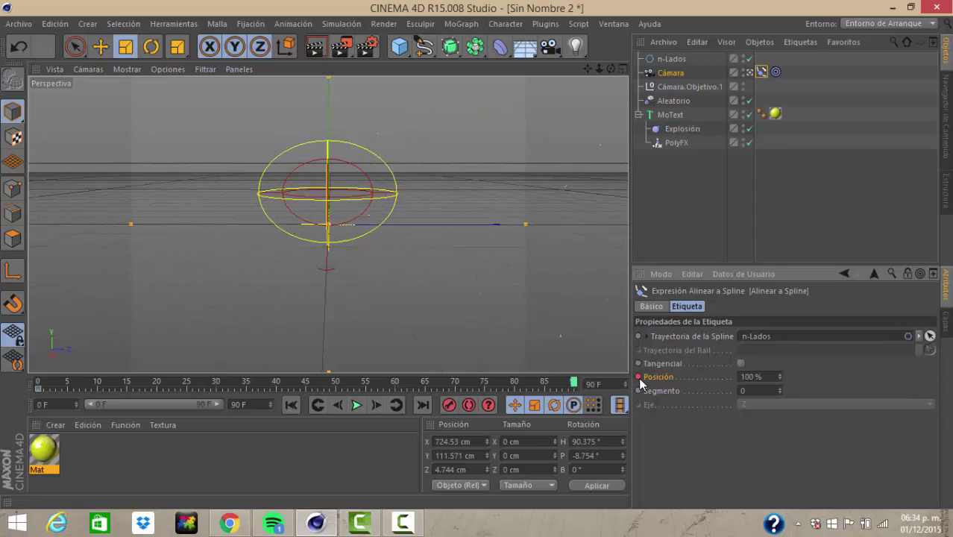
Play the camera animation, stop it at frame 69 and render that frame in the Perspectiva view
{"action": "left_click", "coordinate": [357, 405]}
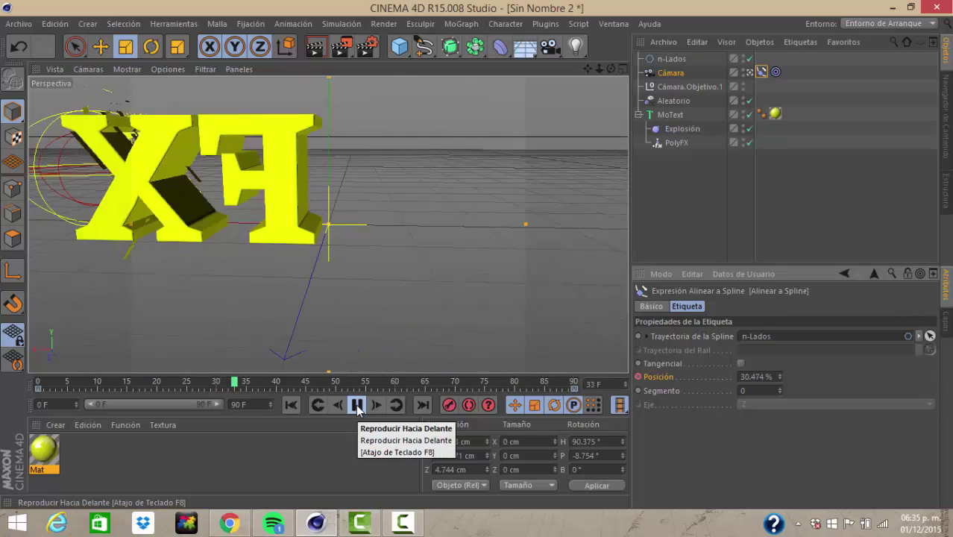
{"action": "left_click", "coordinate": [356, 407]}
{"action": "left_click", "coordinate": [356, 406]}
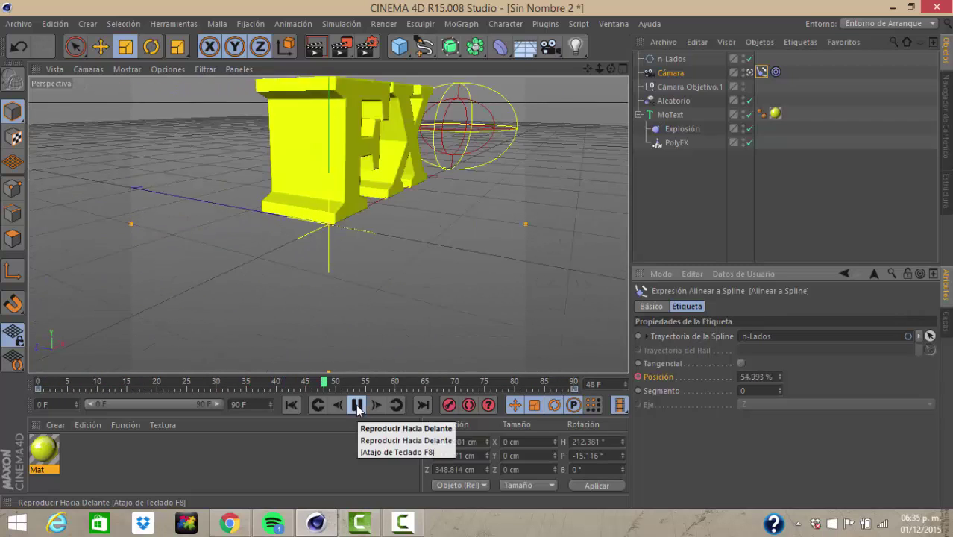
{"action": "left_click", "coordinate": [357, 407]}
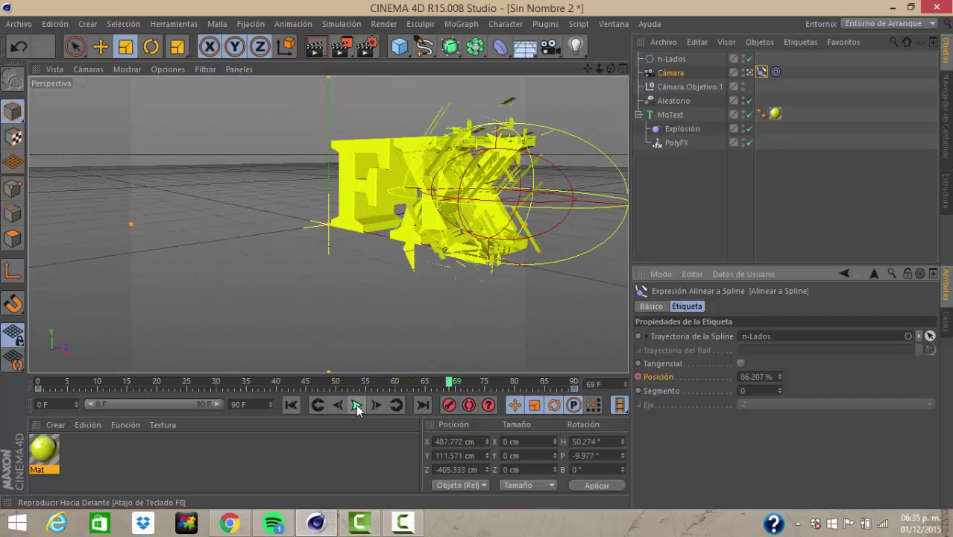
{"action": "left_click", "coordinate": [309, 44]}
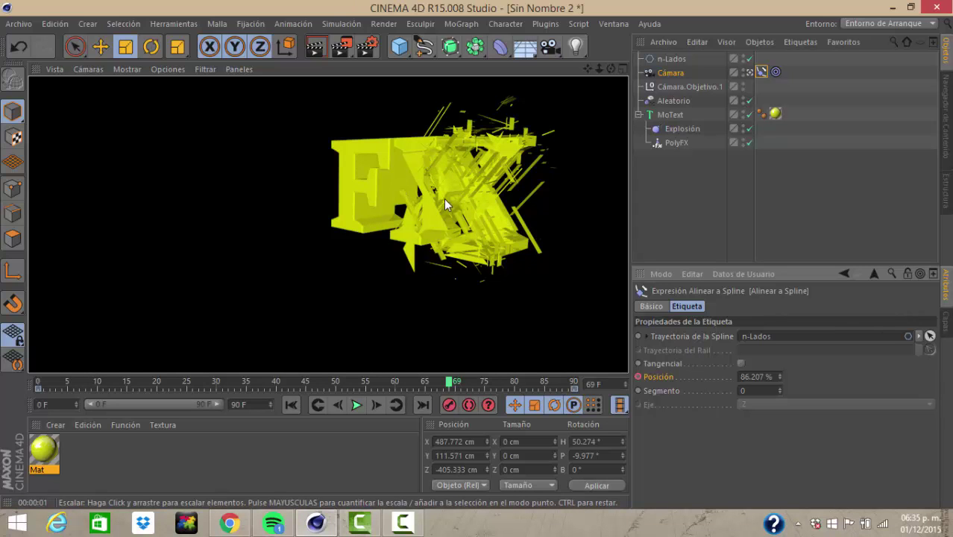
Add the Oclusión Ambiental effect to the render settings and render the Perspectiva view again
{"action": "left_click", "coordinate": [368, 47]}
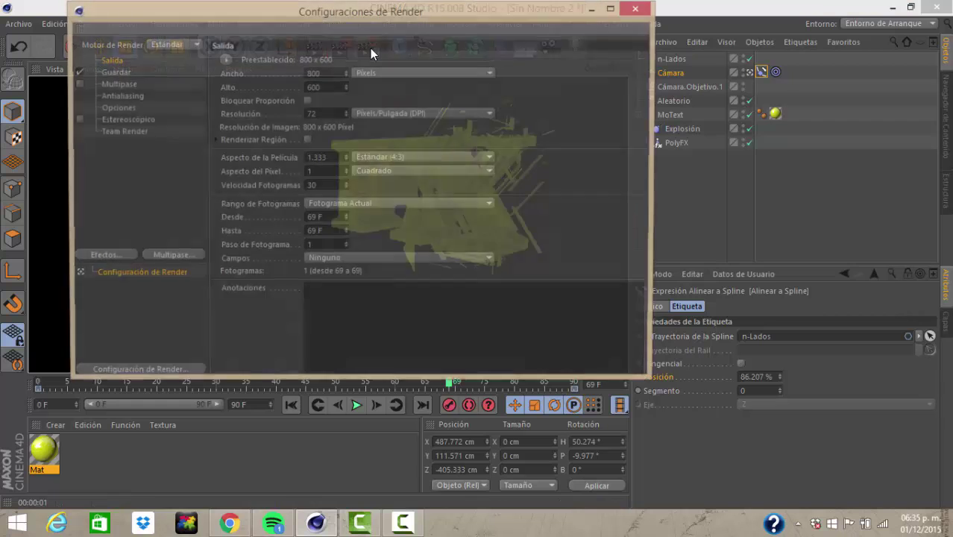
{"action": "left_click", "coordinate": [91, 257]}
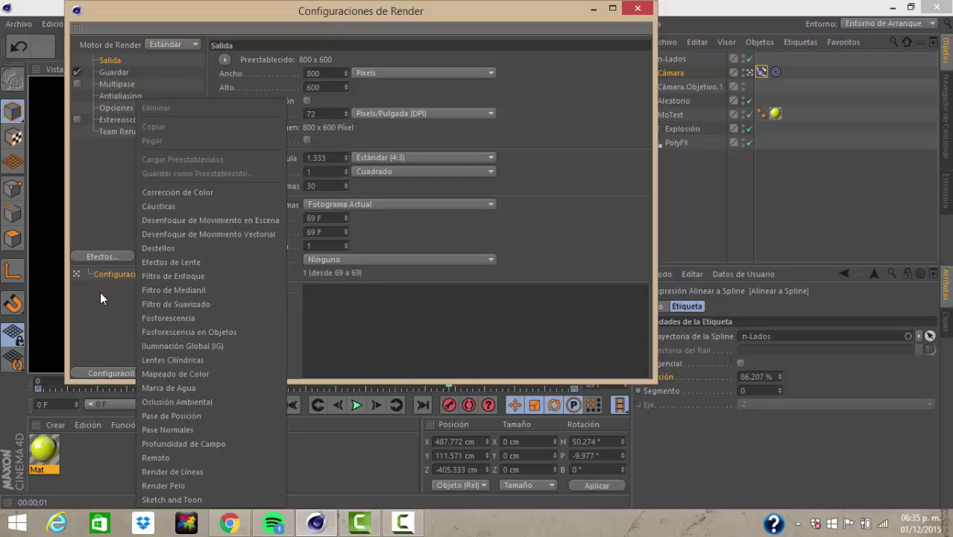
{"action": "left_click", "coordinate": [164, 401]}
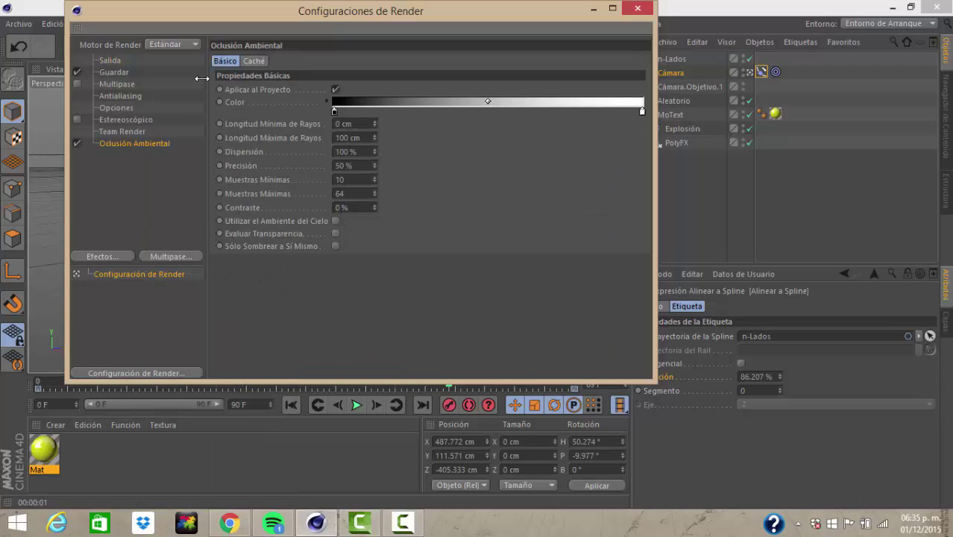
{"action": "type", "text": "20"}
{"action": "key", "text": "Return"}
{"action": "left_click", "coordinate": [638, 8]}
{"action": "left_click", "coordinate": [316, 51]}
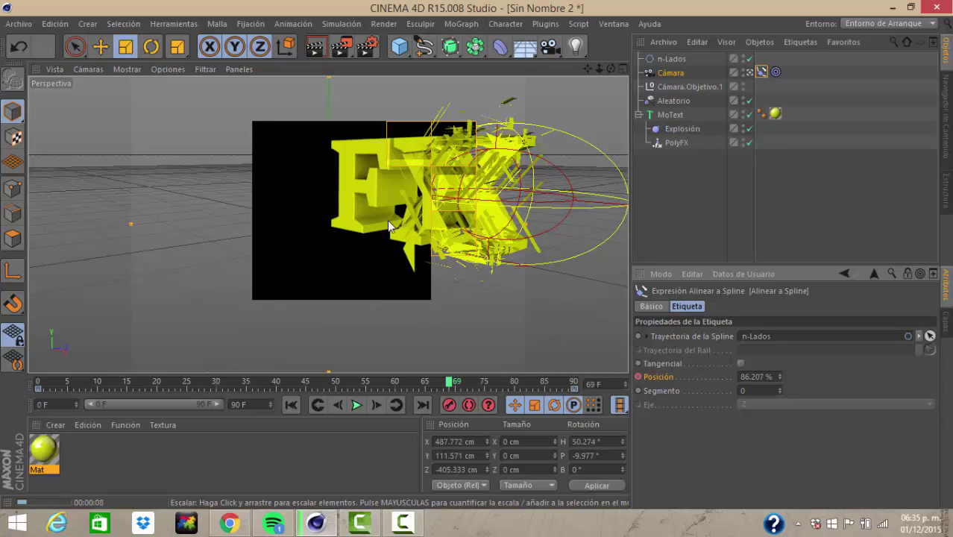
Set the Brillo of the yellow material's Reflexión channel to 70% and render the view
{"action": "double_click", "coordinate": [43, 449]}
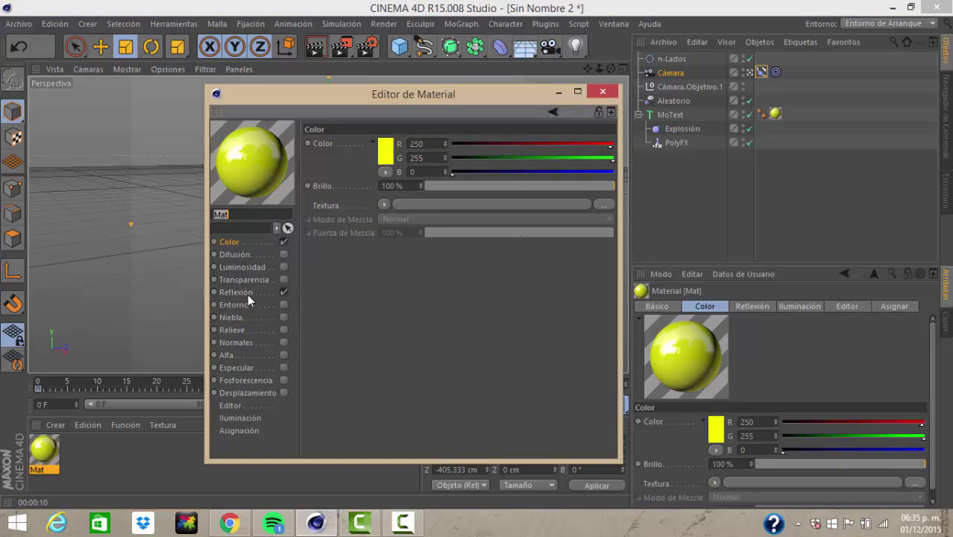
{"action": "left_click", "coordinate": [237, 293]}
{"action": "left_click", "coordinate": [387, 185]}
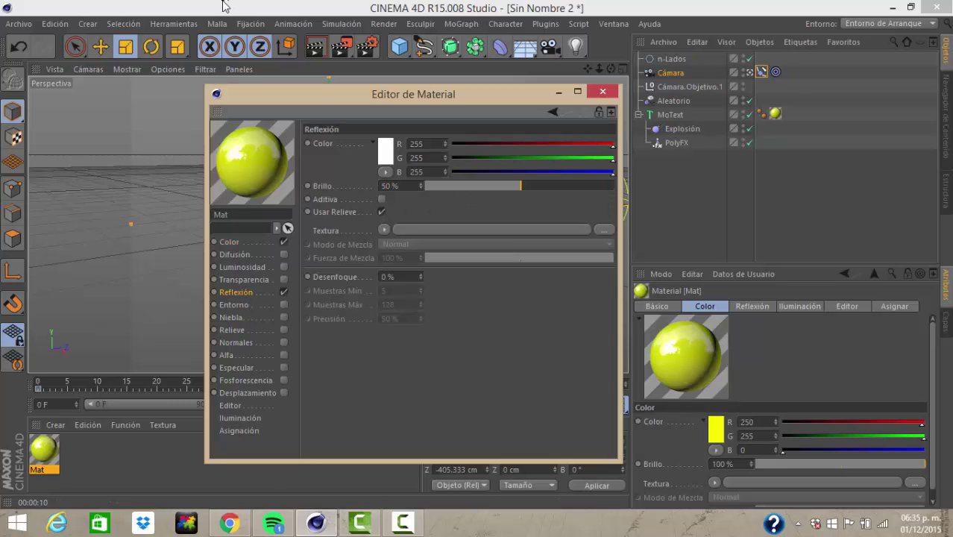
{"action": "type", "text": "70"}
{"action": "key", "text": "Return"}
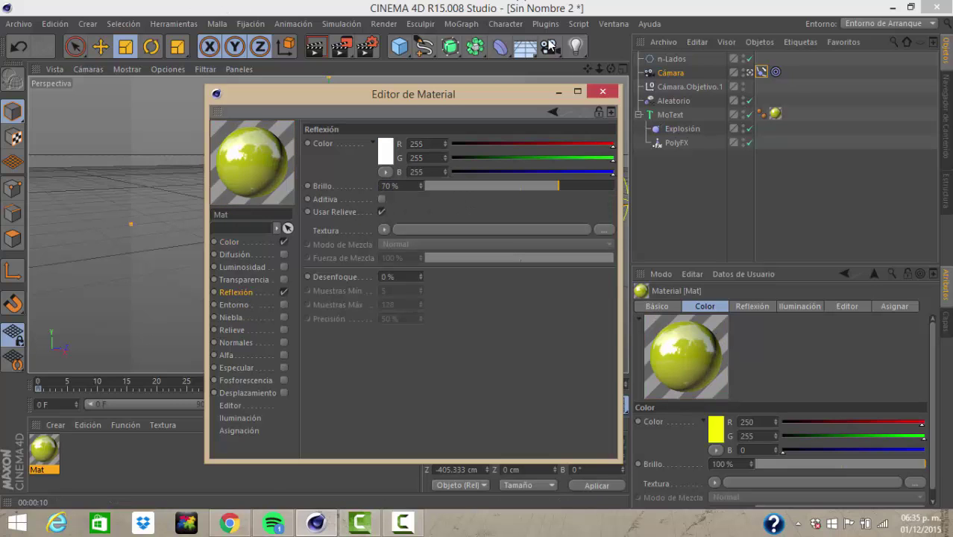
{"action": "left_click", "coordinate": [611, 92]}
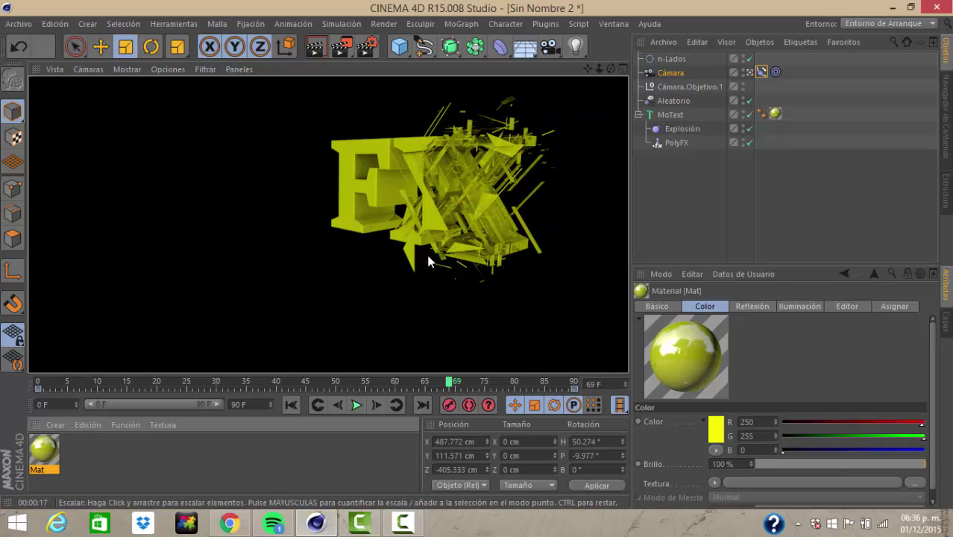
Set the render output to the HDTV 1080 29.97 preset with Todos los Fotogramas as the frame range
{"action": "left_click", "coordinate": [368, 47]}
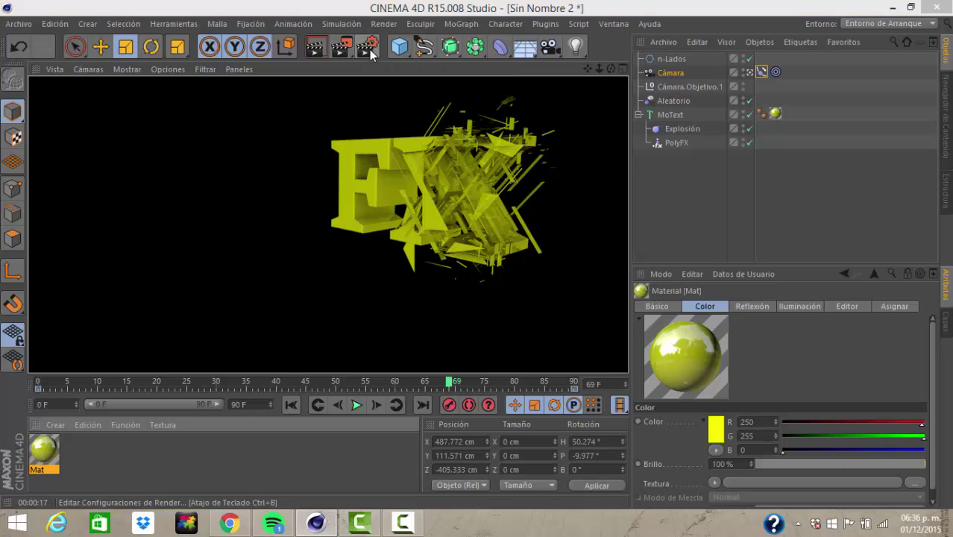
{"action": "left_click", "coordinate": [111, 61]}
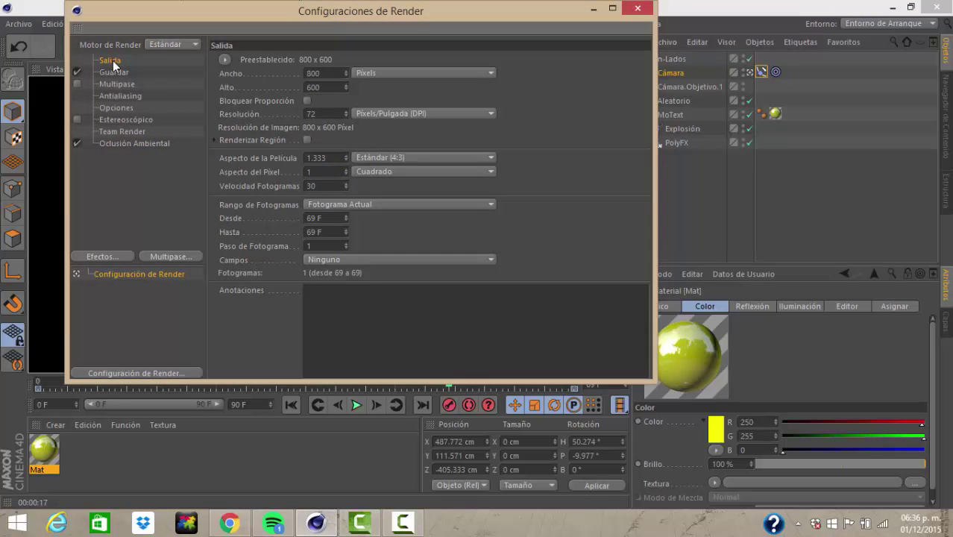
{"action": "left_click", "coordinate": [222, 57]}
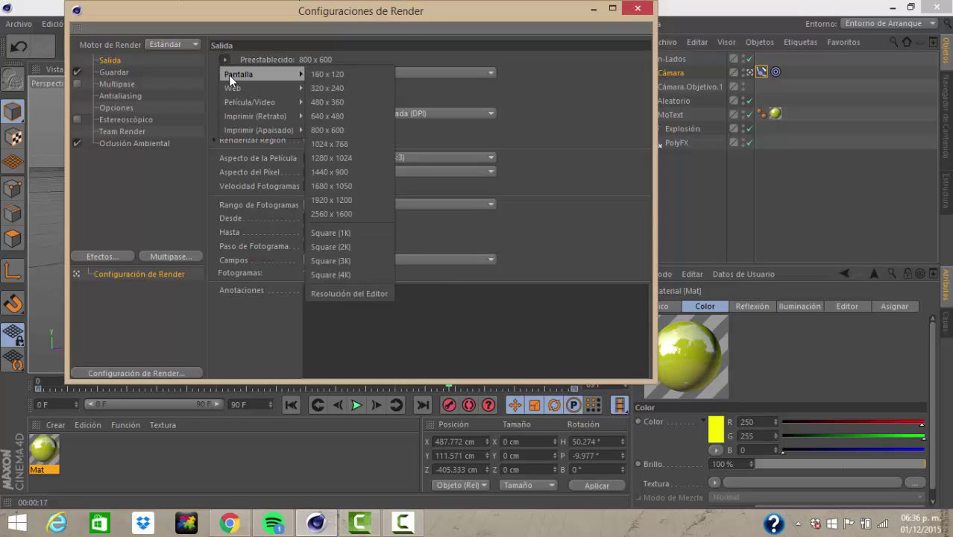
{"action": "mouse_move", "coordinate": [241, 102]}
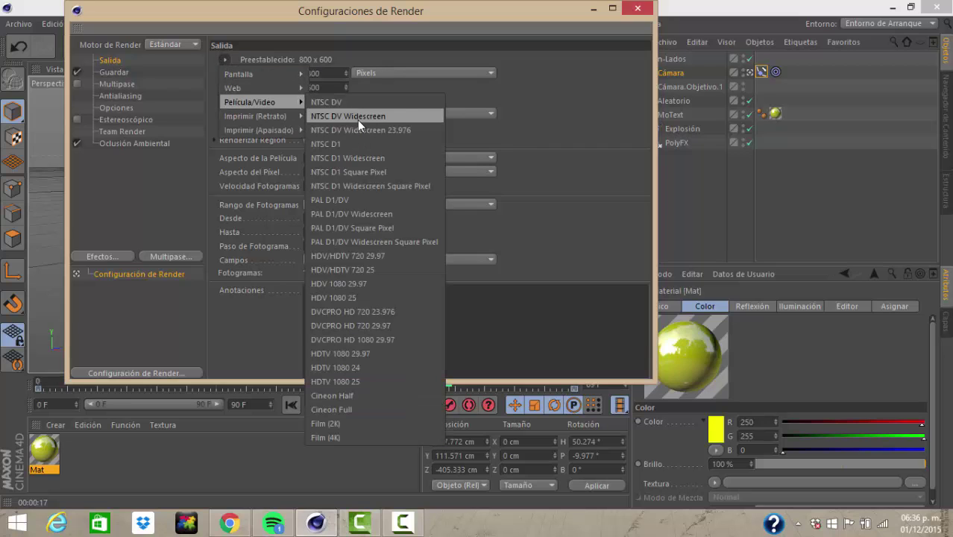
{"action": "left_click", "coordinate": [380, 354]}
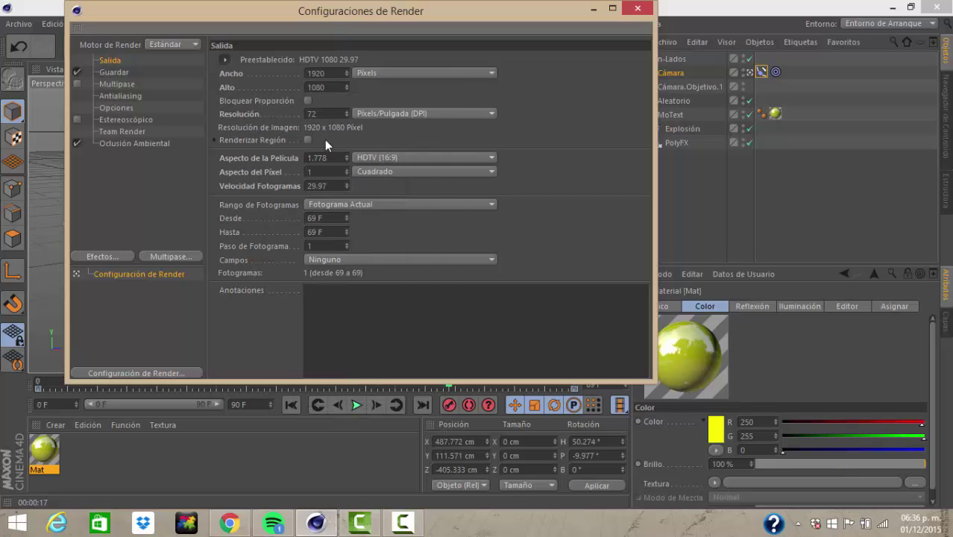
{"action": "left_click", "coordinate": [329, 205]}
{"action": "left_click", "coordinate": [334, 244]}
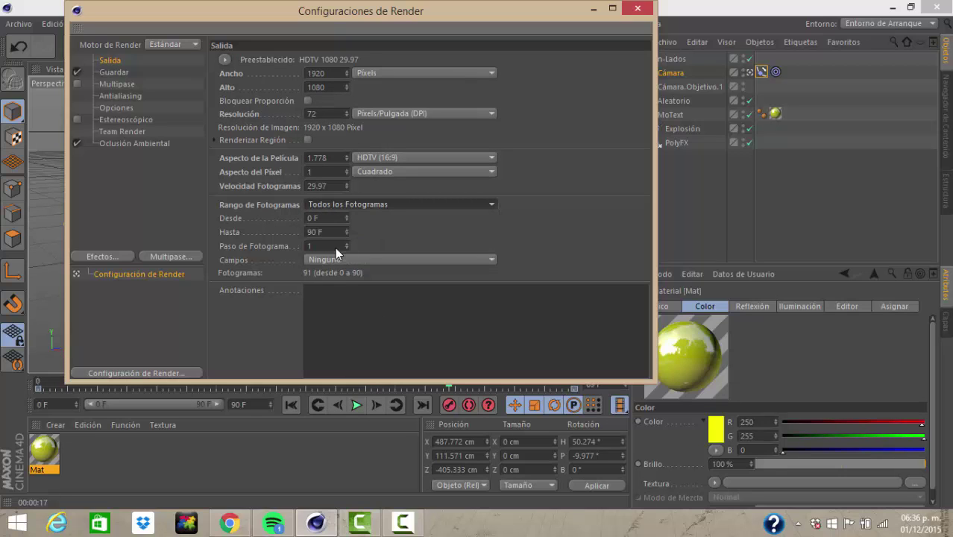
Set the render's save format to Película AVI with the file name POLY in the Alacrán folder
{"action": "left_click", "coordinate": [116, 71]}
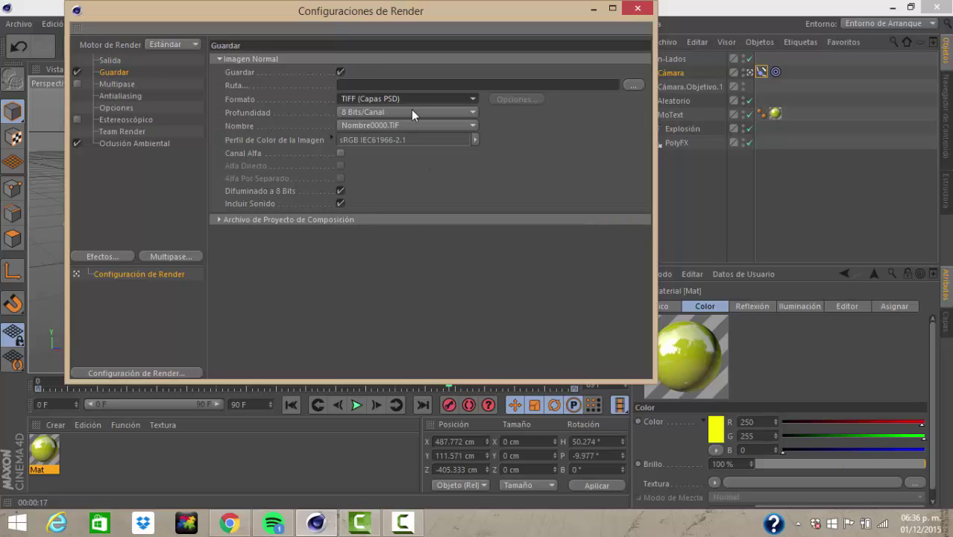
{"action": "left_click", "coordinate": [412, 112]}
{"action": "left_click", "coordinate": [416, 102]}
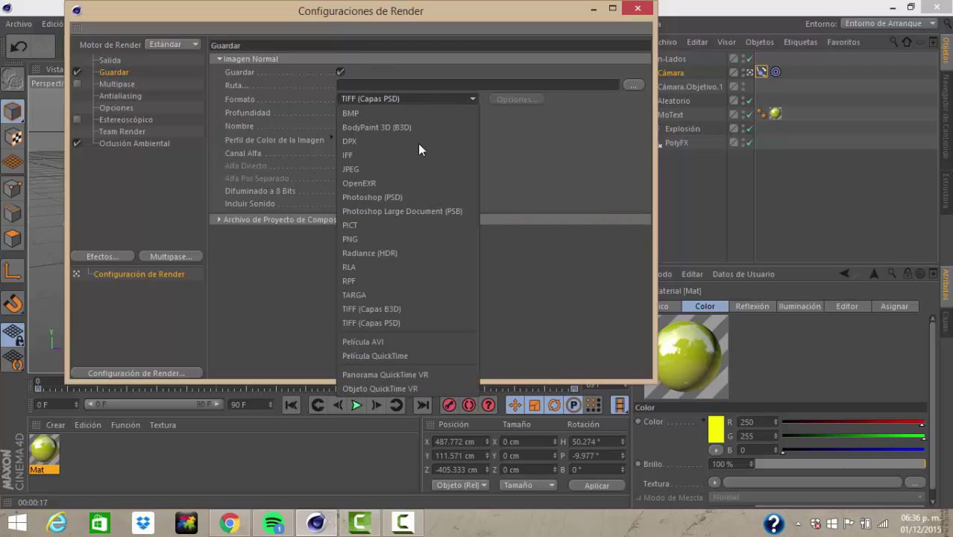
{"action": "left_click", "coordinate": [414, 340]}
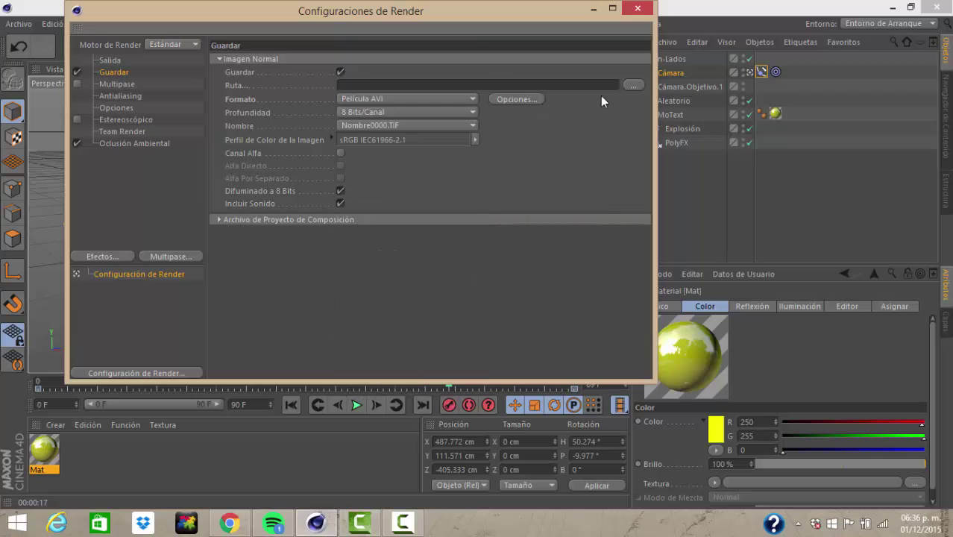
{"action": "left_click", "coordinate": [633, 85]}
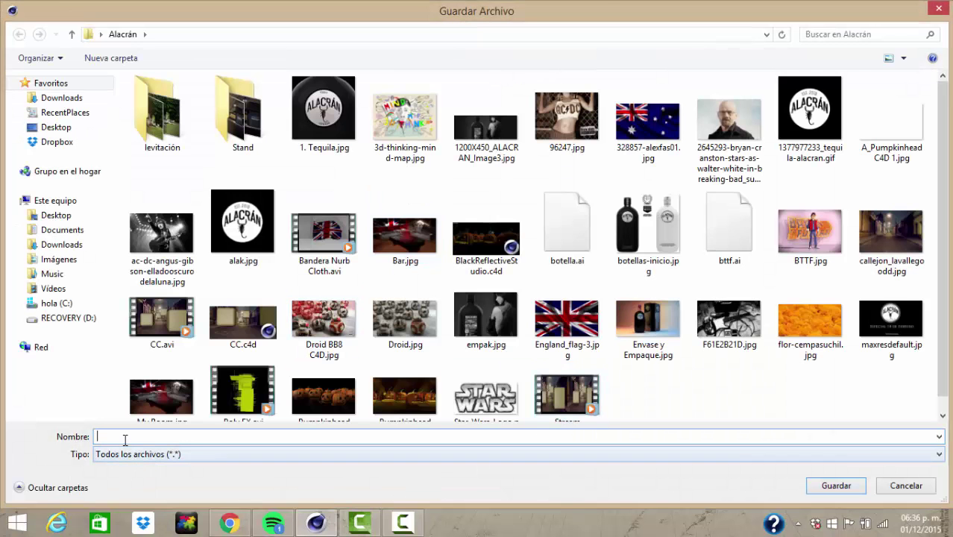
{"action": "type", "text": "POLY"}
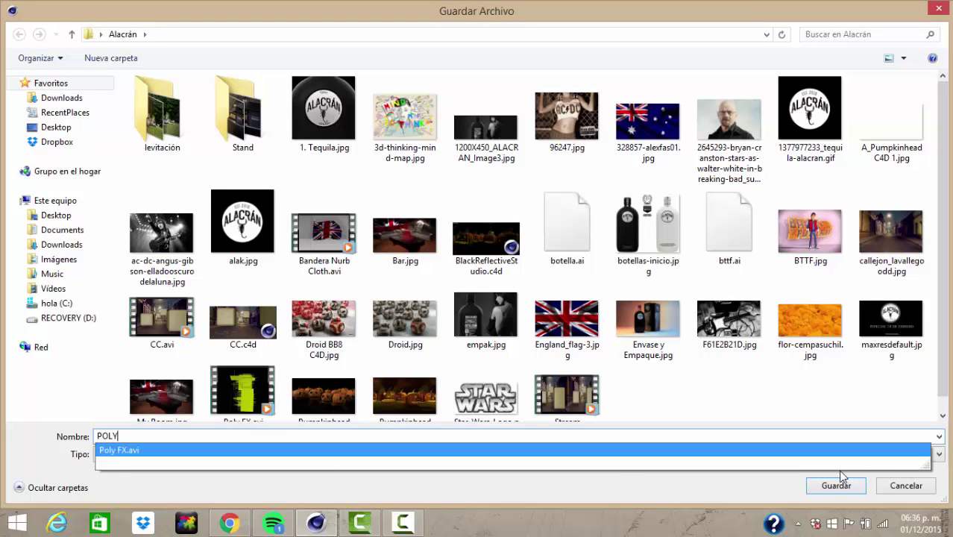
{"action": "left_click", "coordinate": [836, 485]}
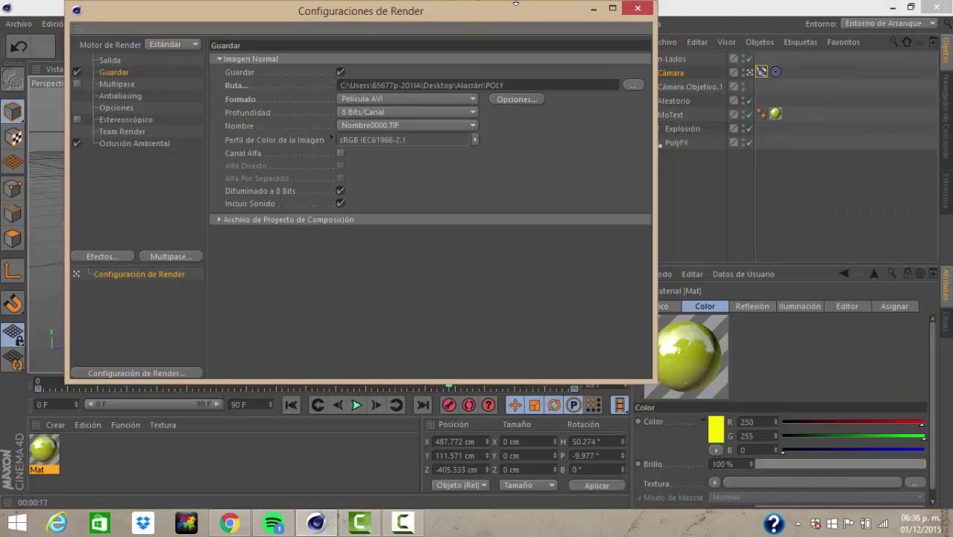
{"action": "left_click", "coordinate": [646, 10]}
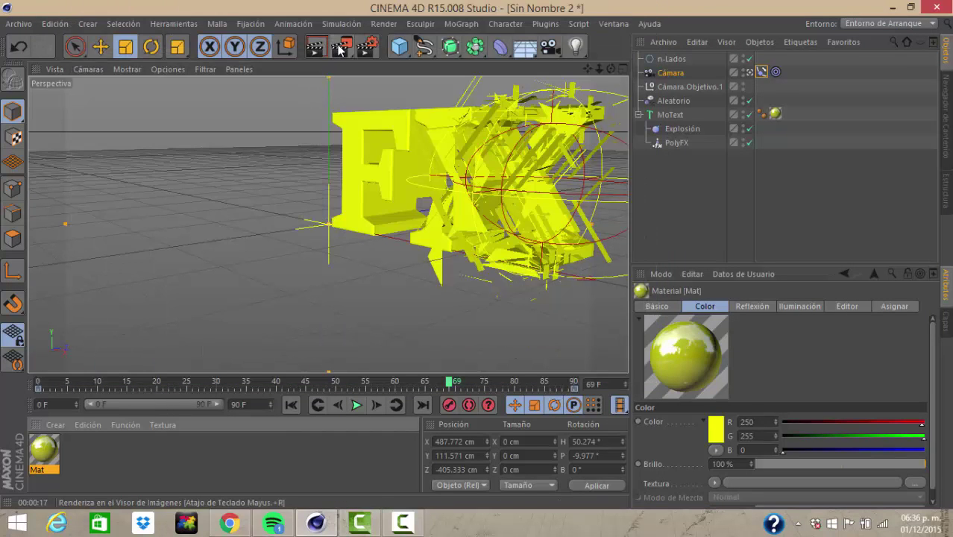
Render the animation to the Visor de Imágenes and watch the finished POLY video full screen in the media player
{"action": "left_click", "coordinate": [341, 49]}
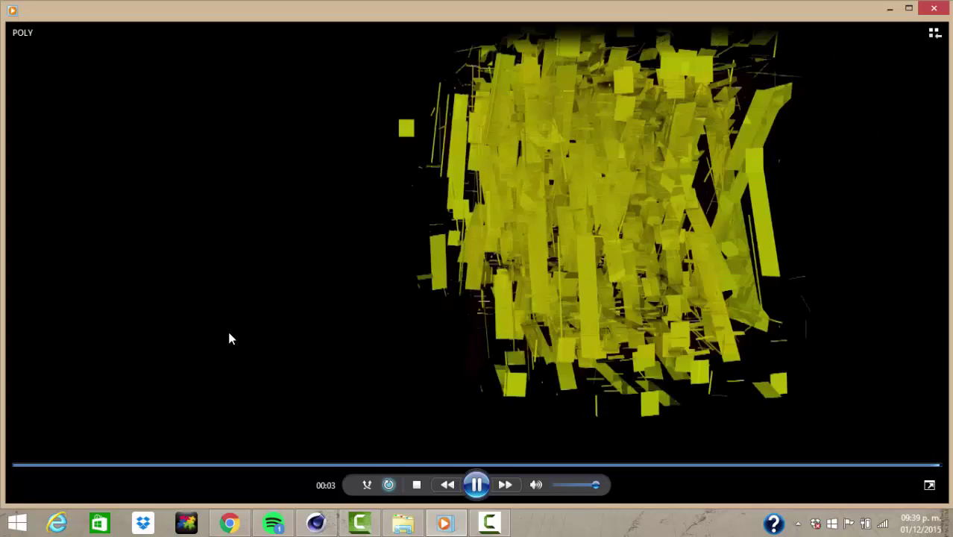
{"action": "double_click", "coordinate": [229, 336]}
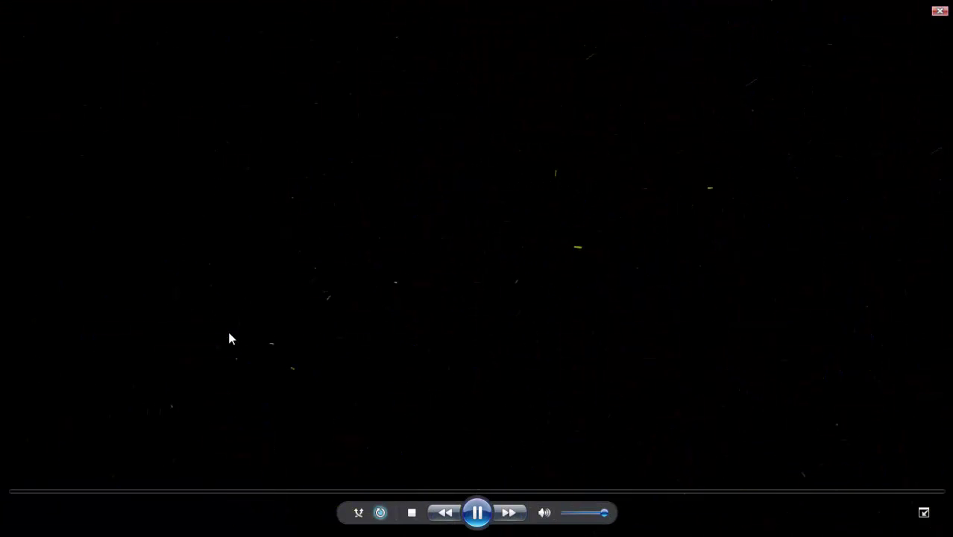